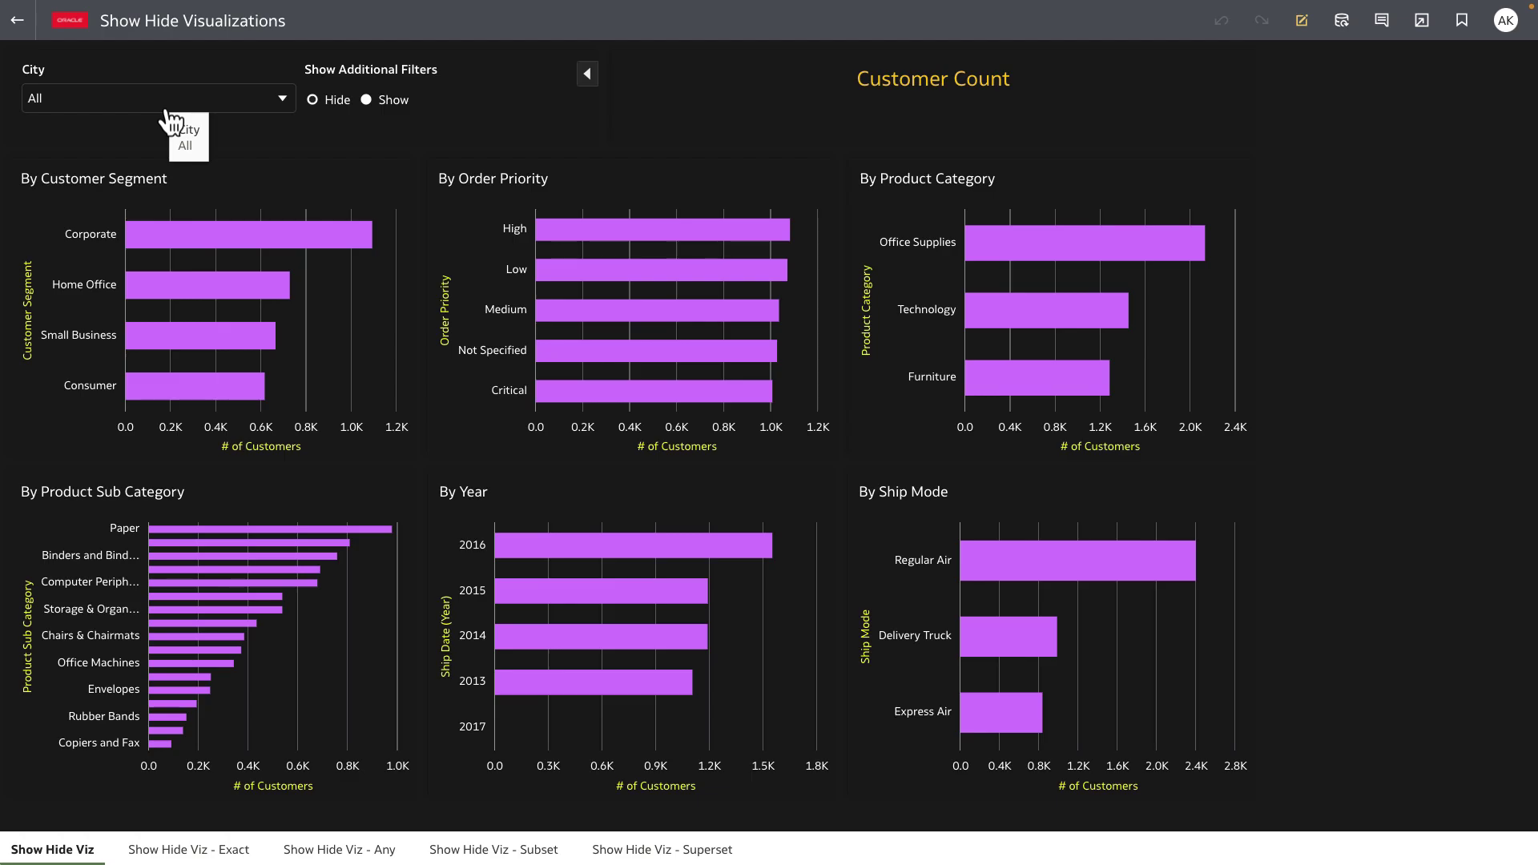
# Switch the Show Additional Filters toggle to Show, then back to Hide
pyautogui.click(364, 103)
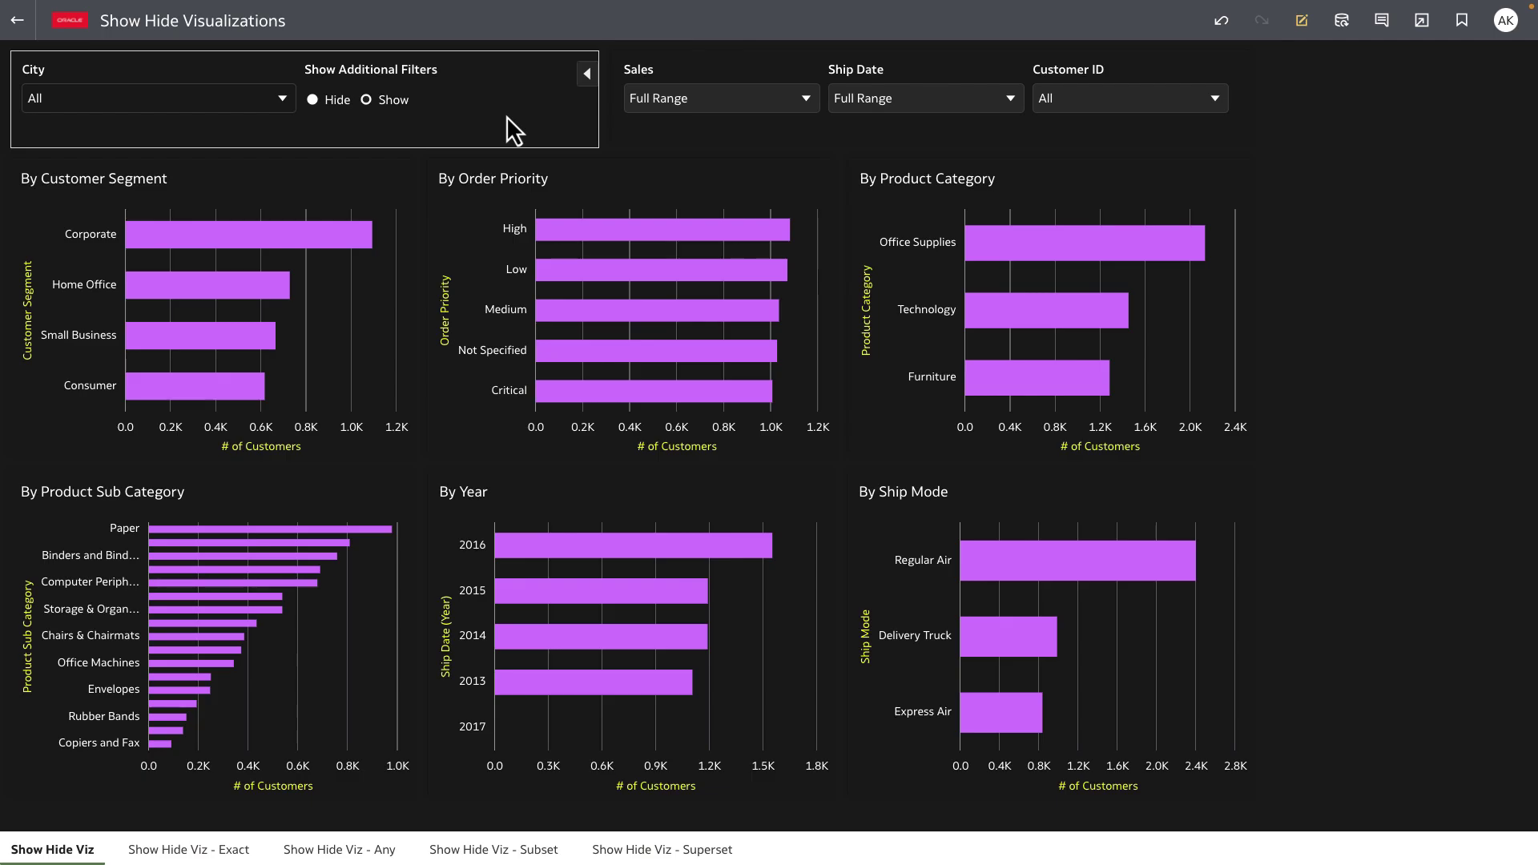
pyautogui.click(341, 107)
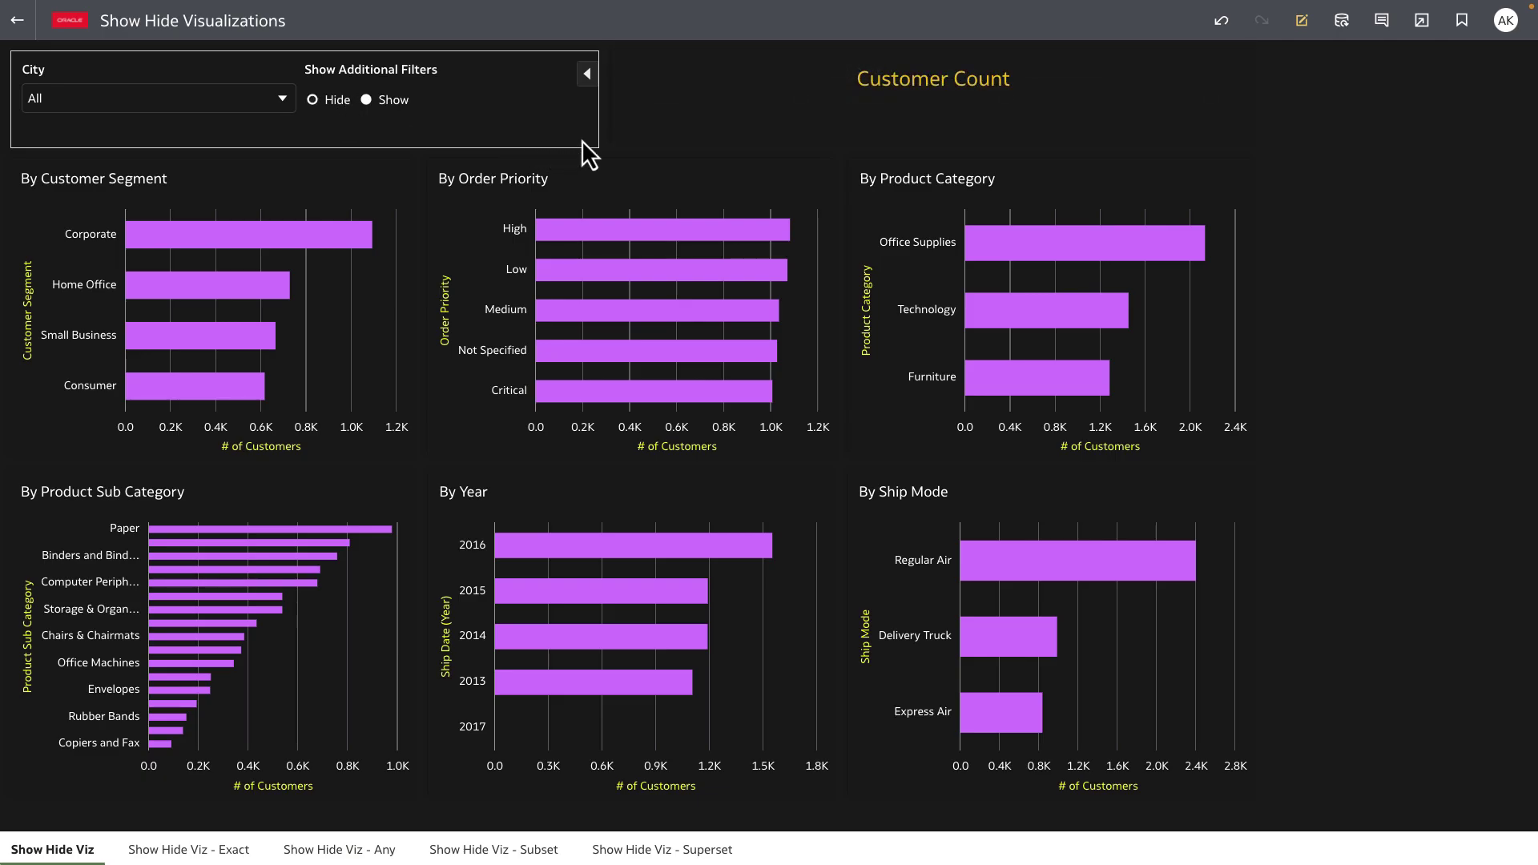
# Open the workbook for editing and drag the Customer Count text box down
pyautogui.click(1299, 27)
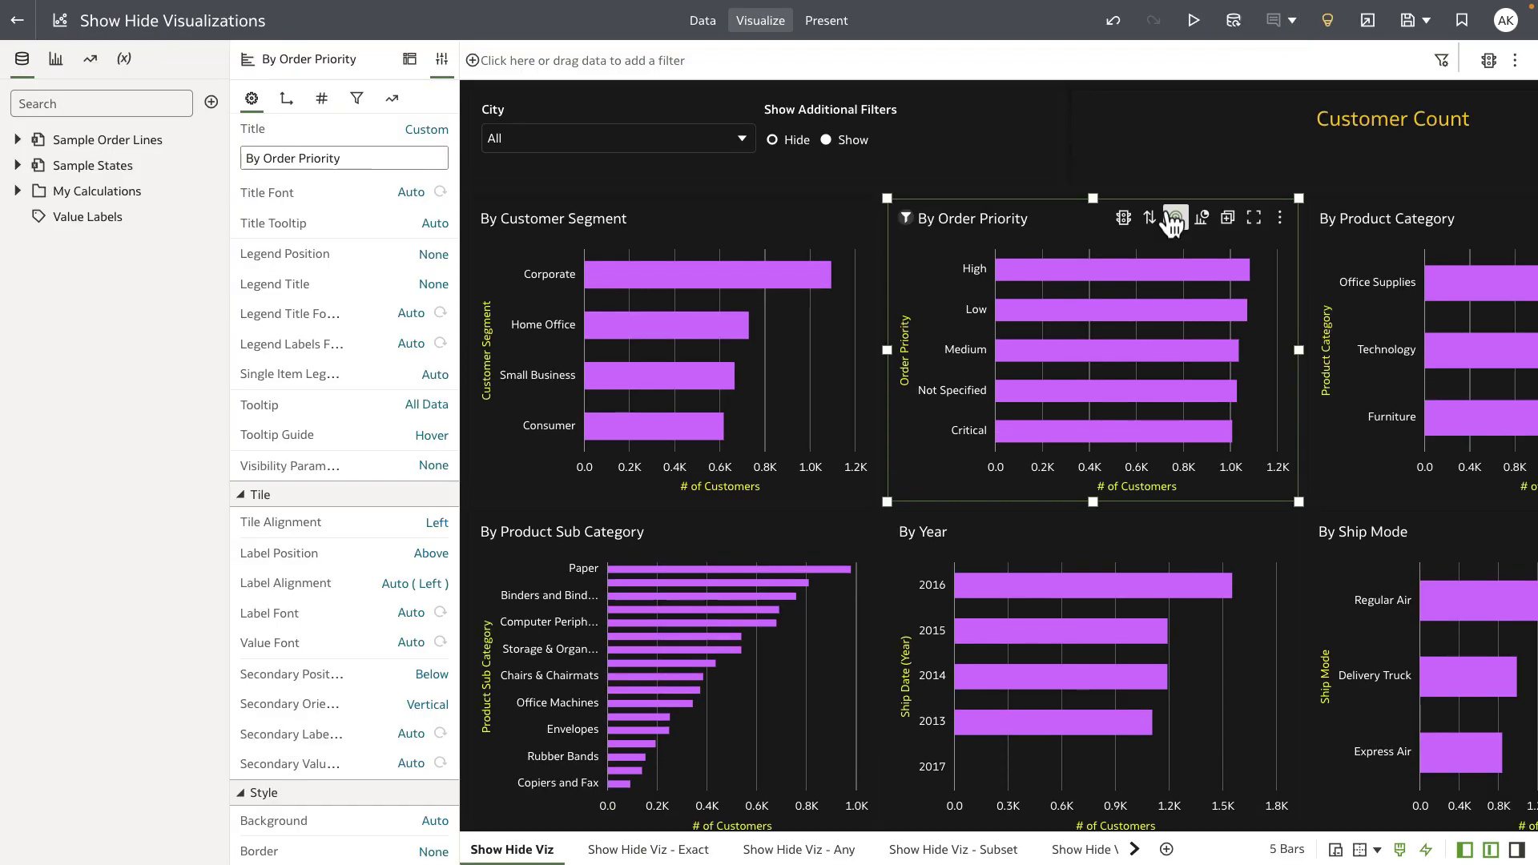
pyautogui.click(1202, 100)
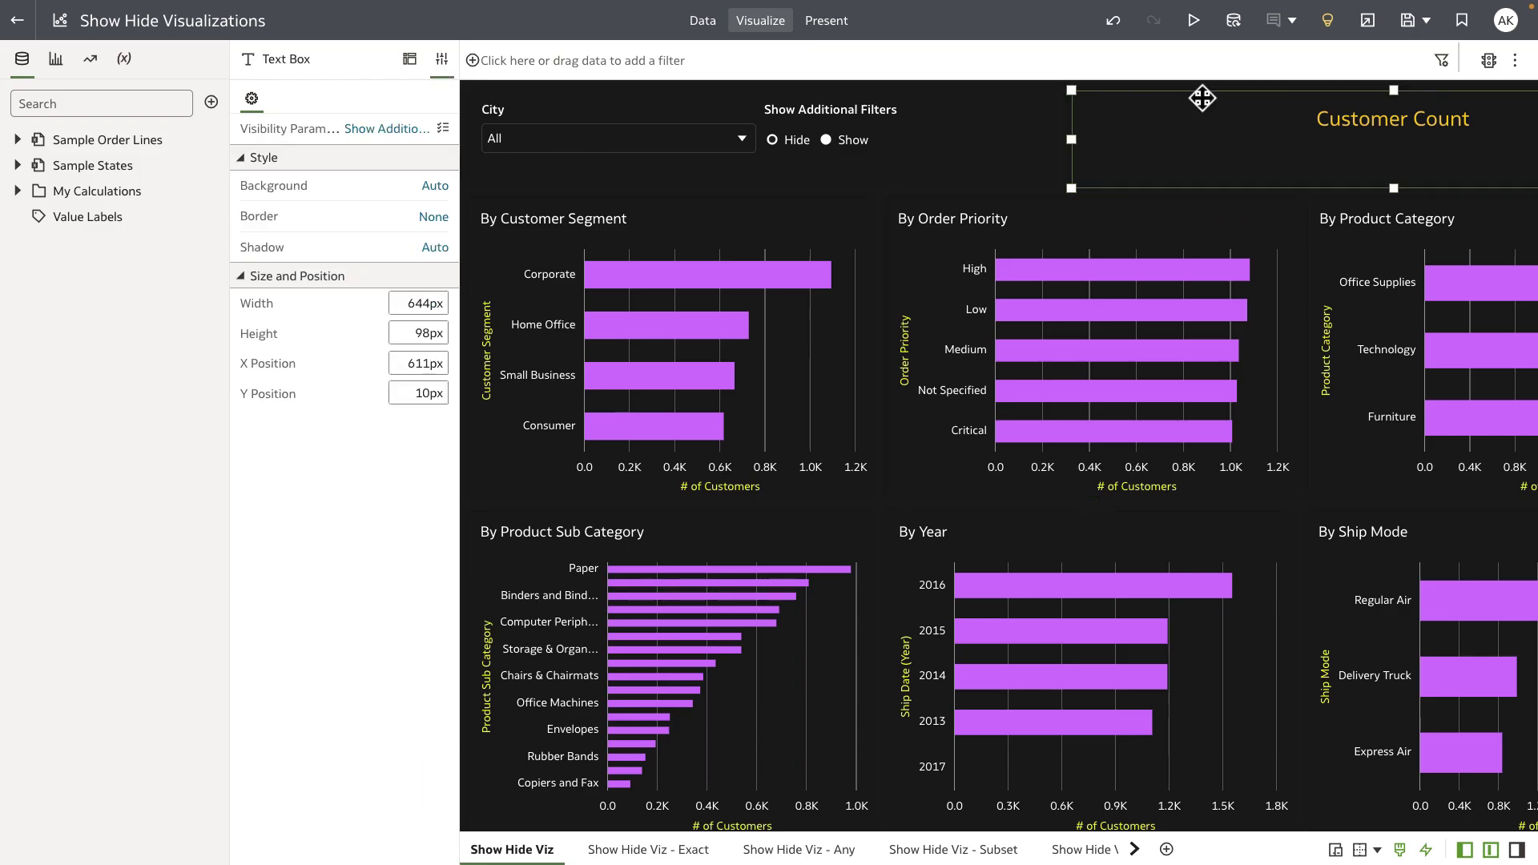
pyautogui.moveTo(1201, 98); pyautogui.dragTo(1178, 155)
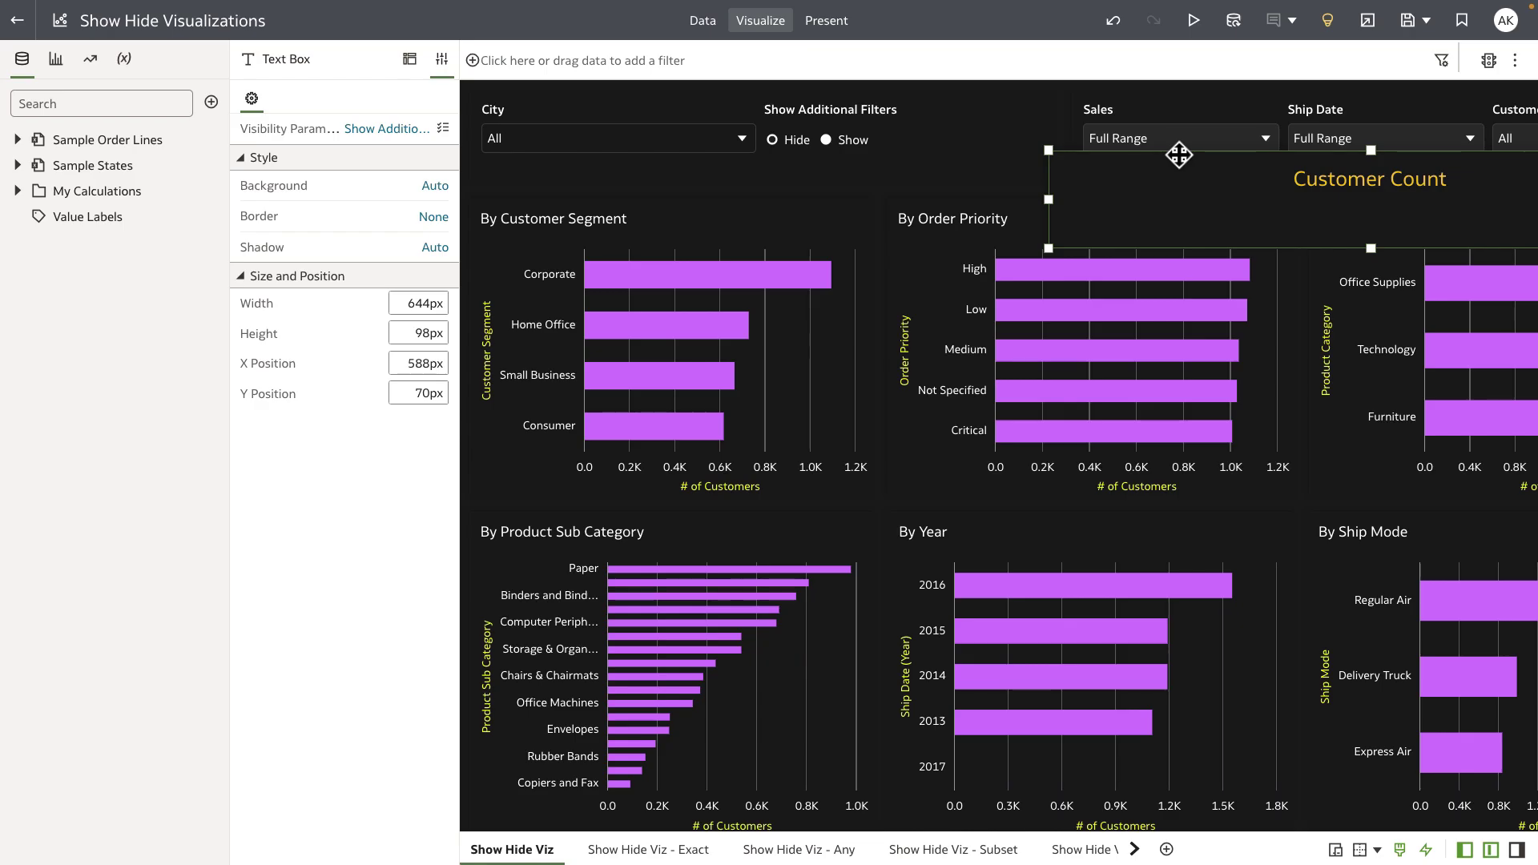
pyautogui.hscroll(2, 1174, 200)
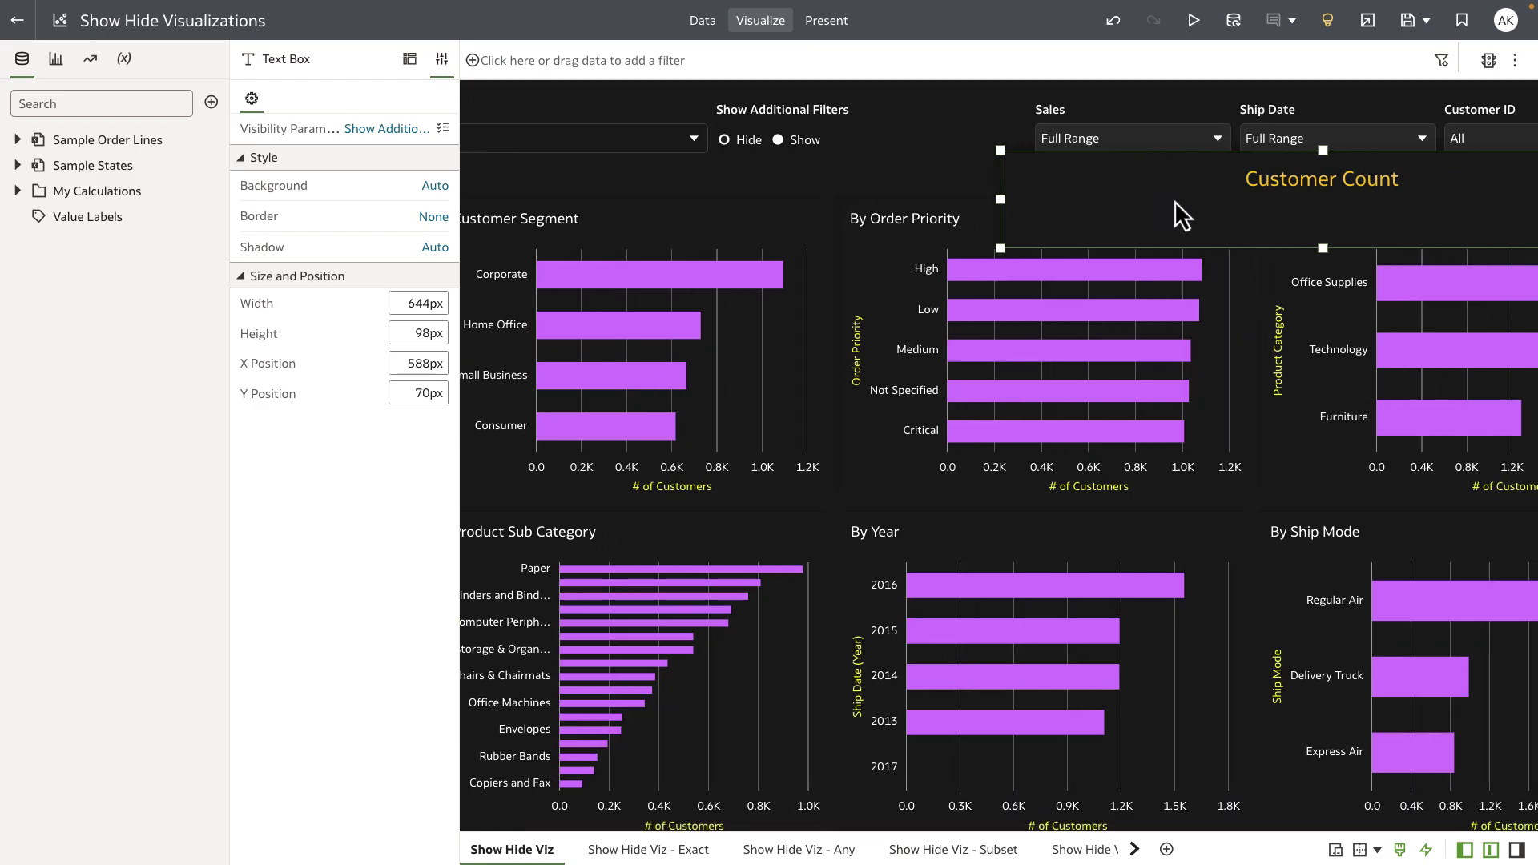
# Select the Sales, Ship Date, Customer ID filter bar and check its Visibility Parameter
pyautogui.click(1170, 108)
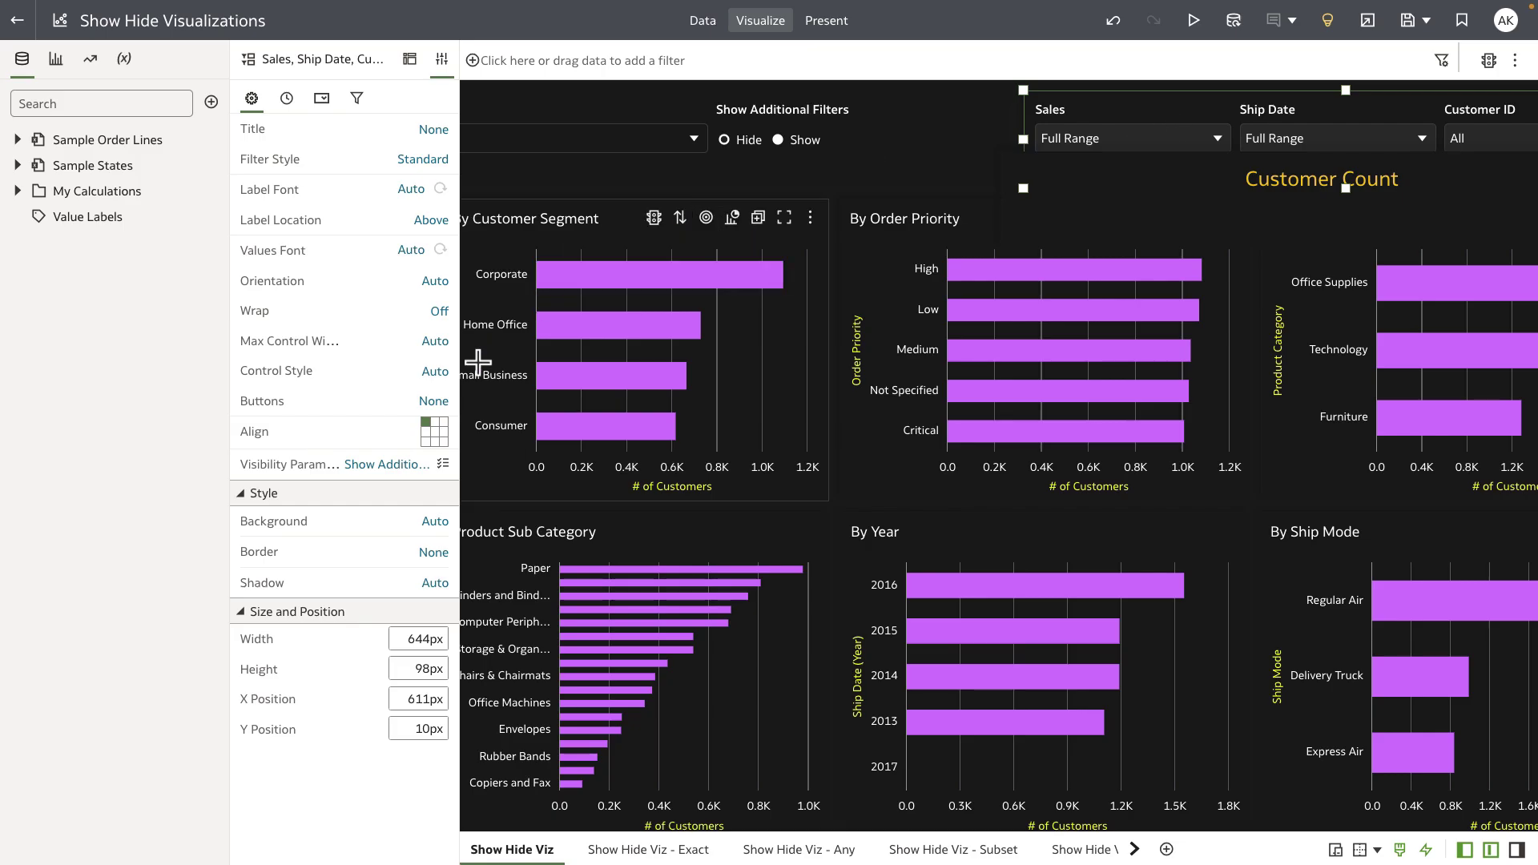
pyautogui.moveTo(462, 369); pyautogui.dragTo(504, 371)
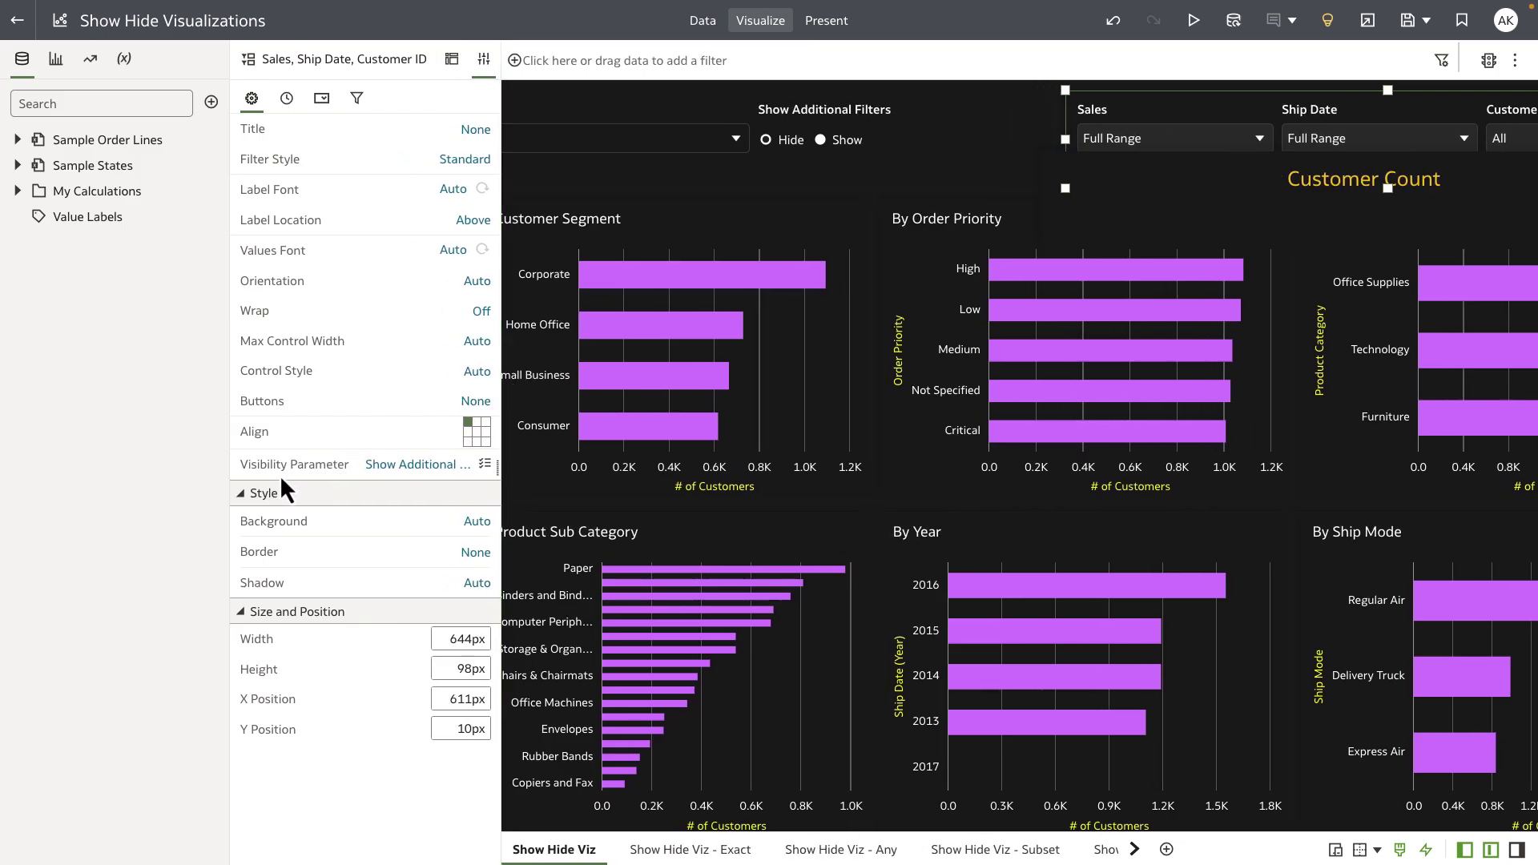
pyautogui.click(392, 470)
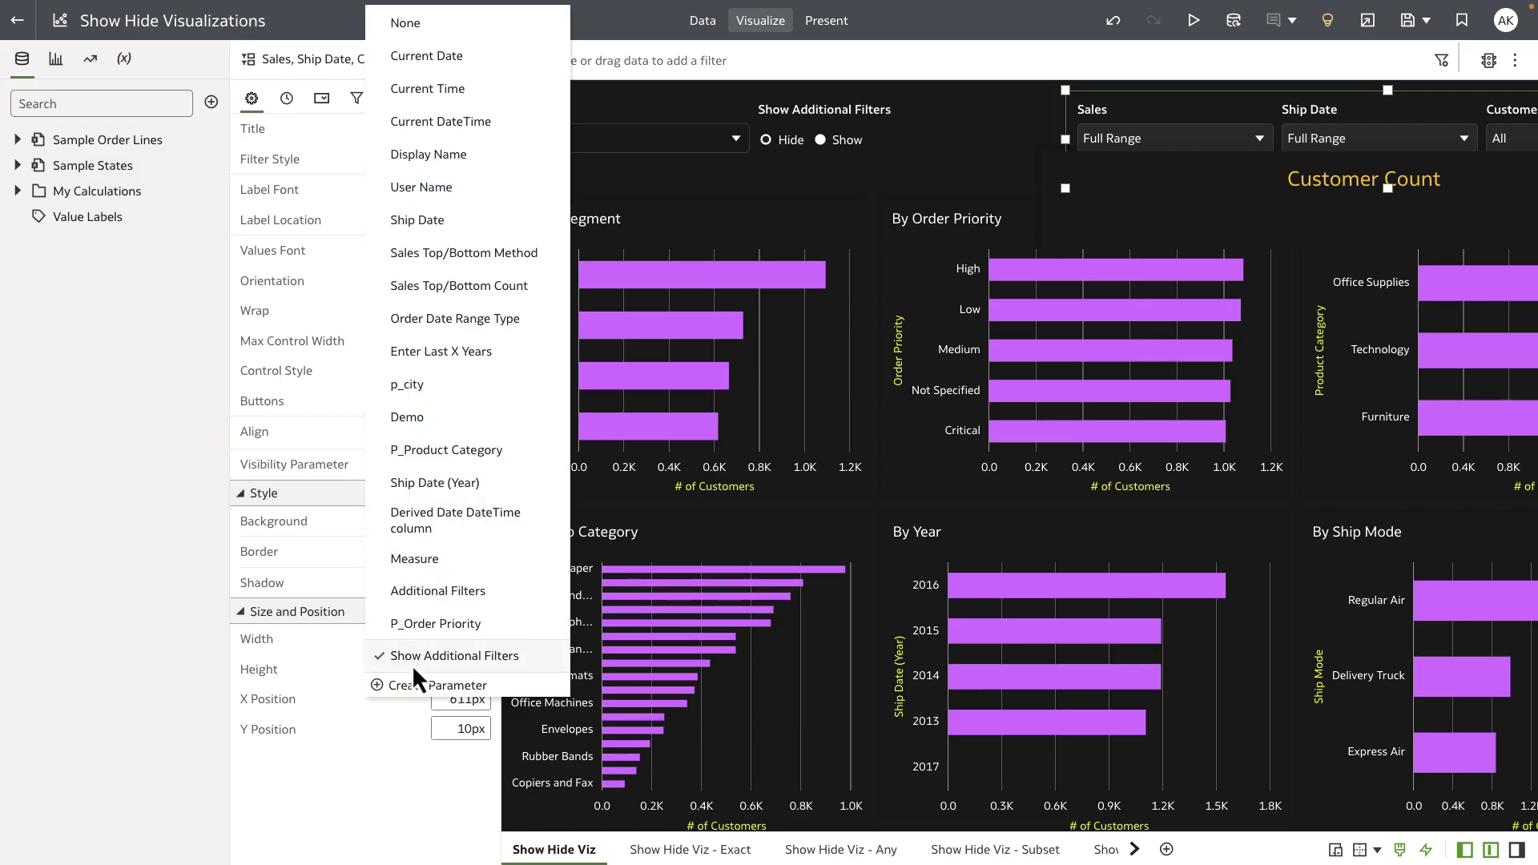
pyautogui.click(315, 447)
# Review the Show Additional Filters parameter: 0 maps to Hide, 1 to Show, initially Hide
pyautogui.click(125, 60)
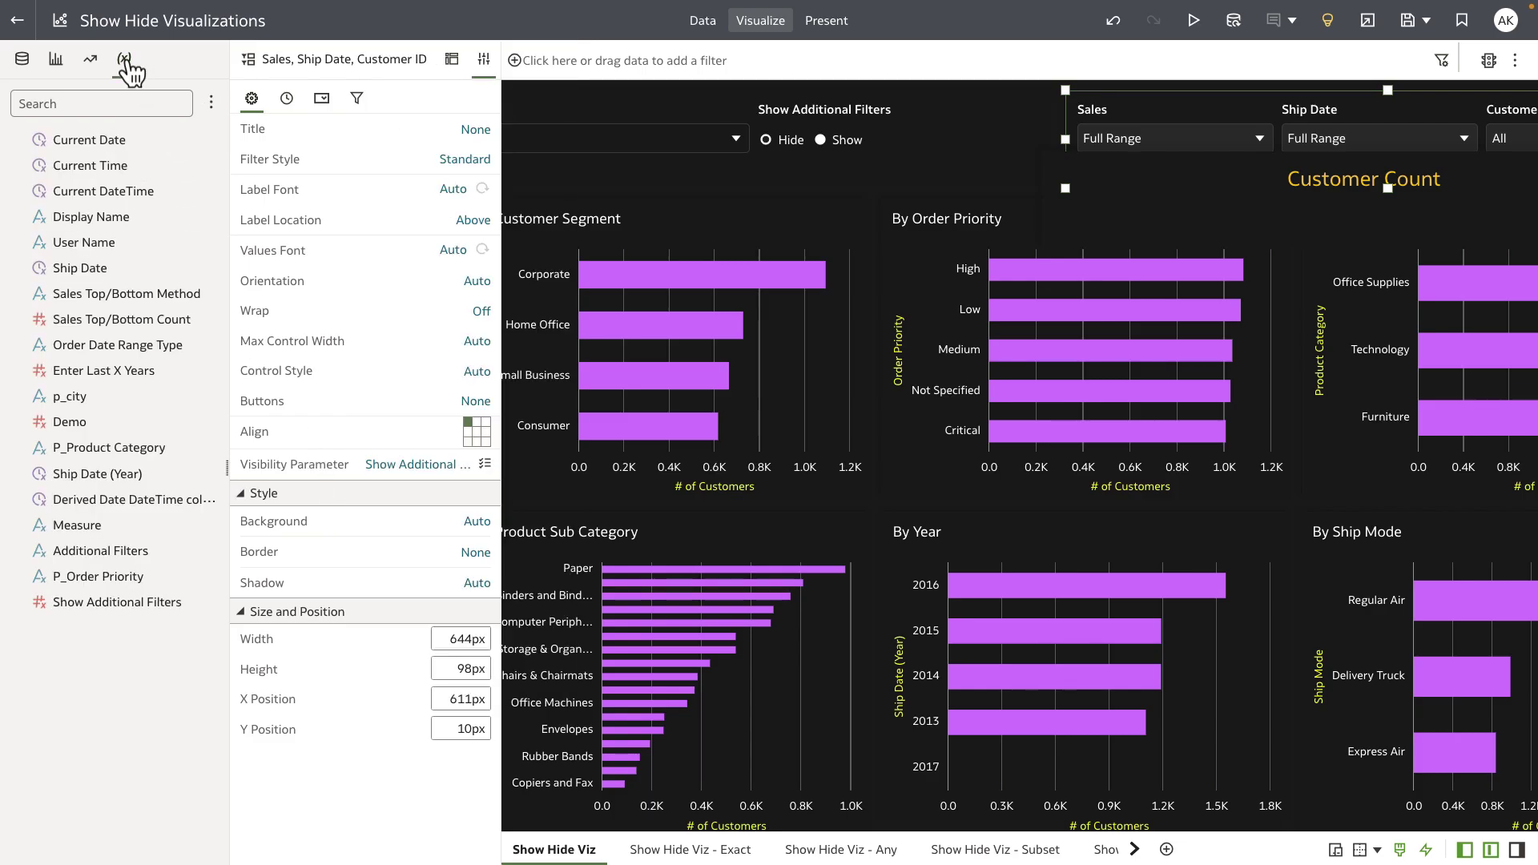
pyautogui.rightClick(143, 606)
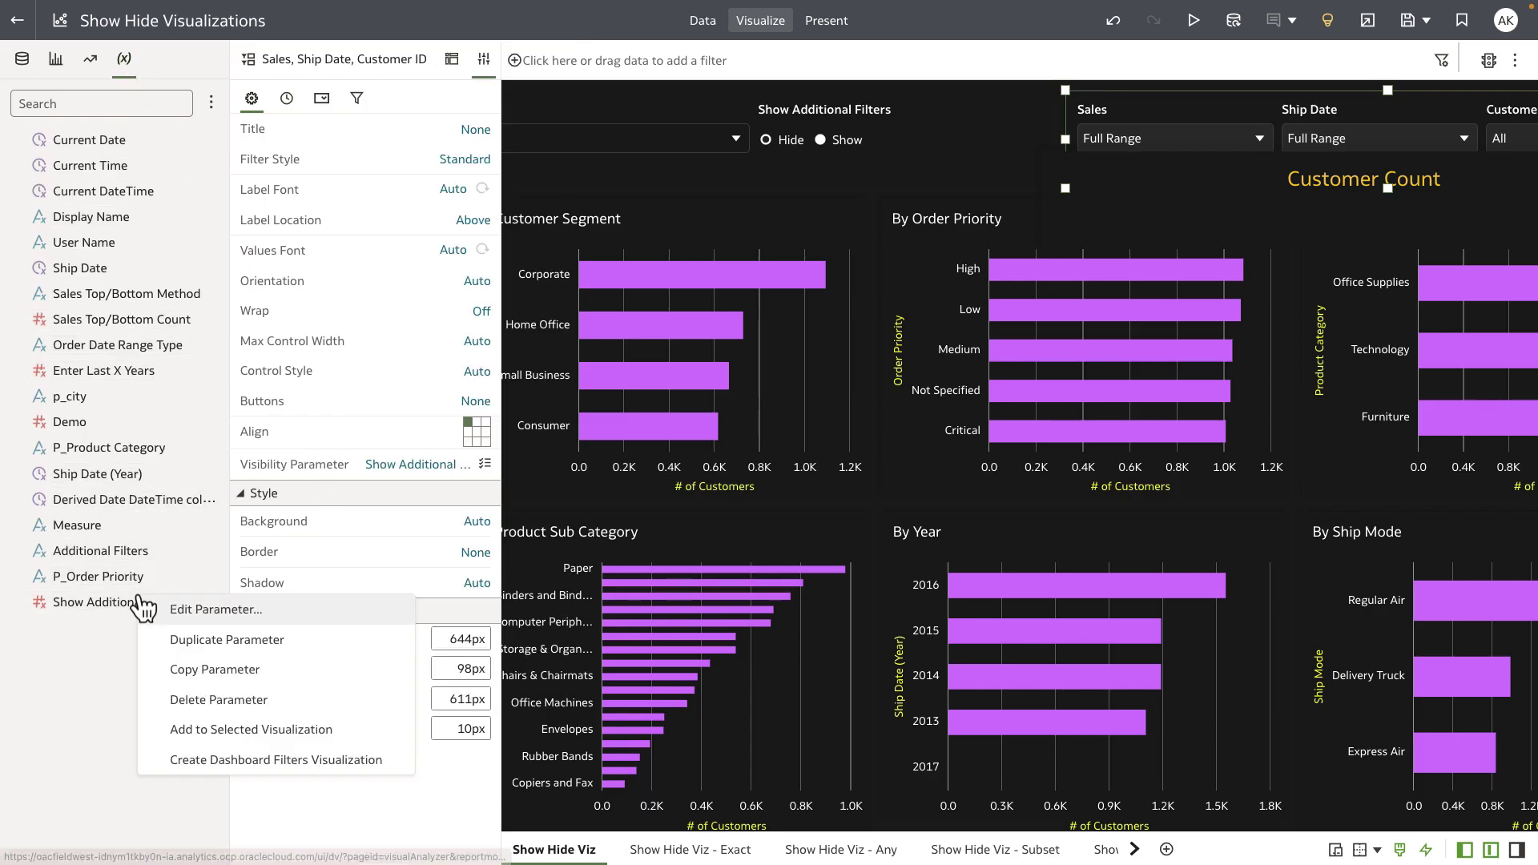
pyautogui.click(165, 607)
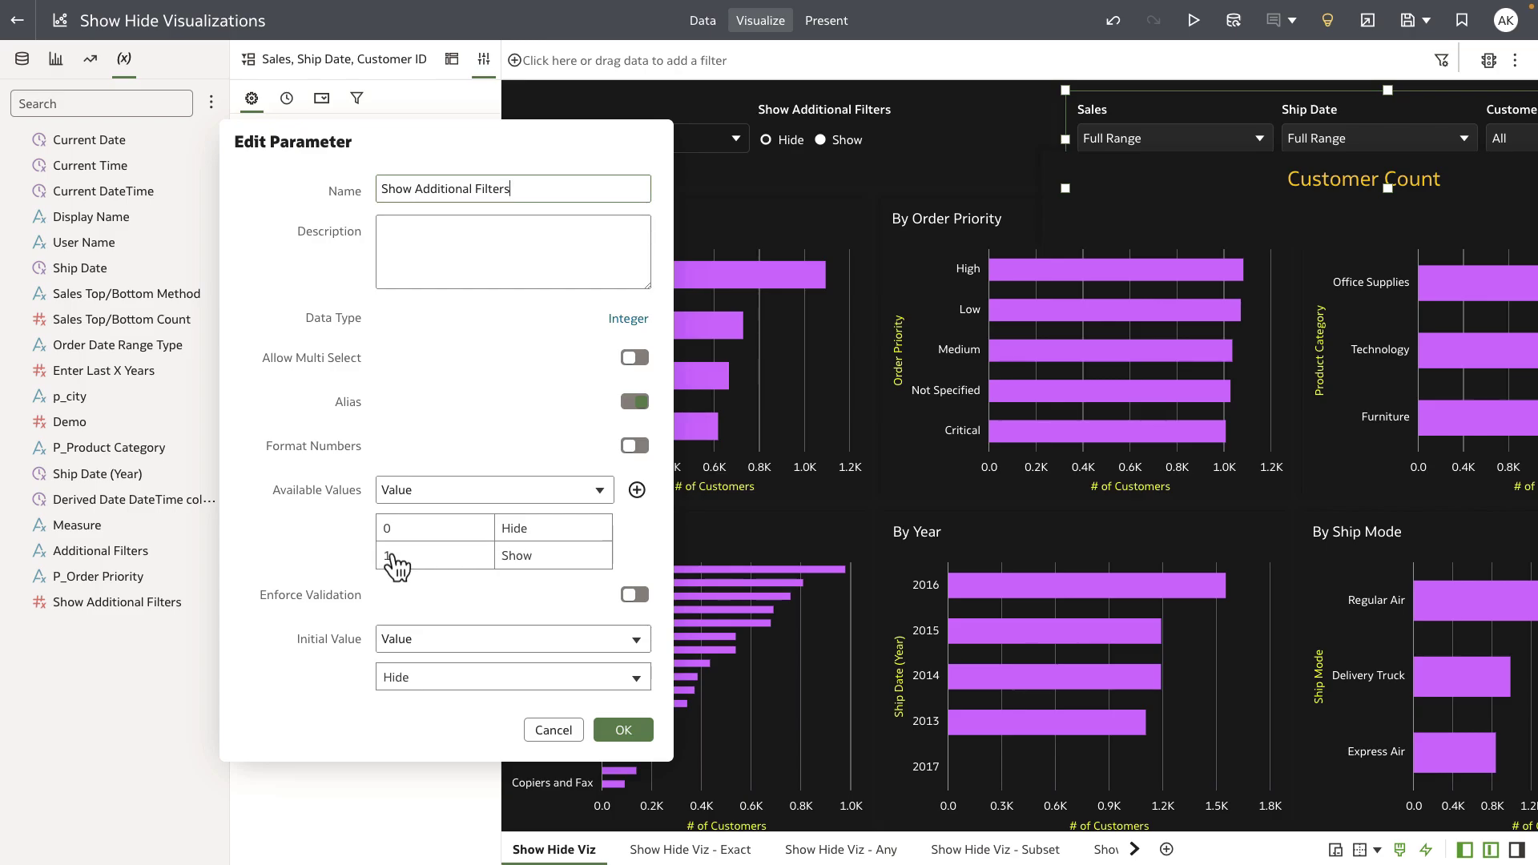
pyautogui.press('Return')
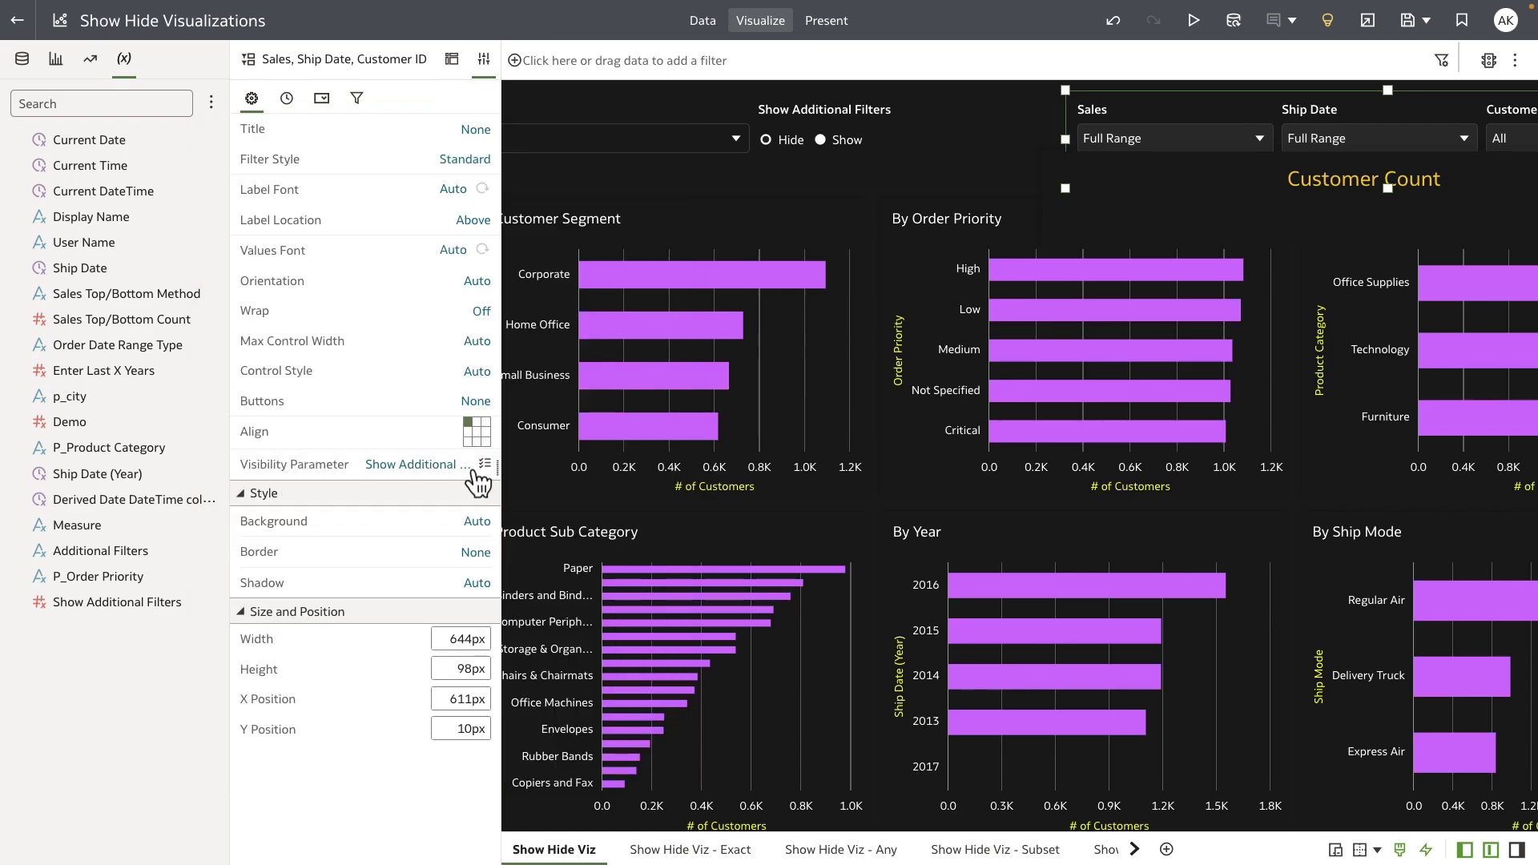
# Confirm the filter bar uses Exact Match on Show and Customer Count shows on Hide
pyautogui.click(485, 466)
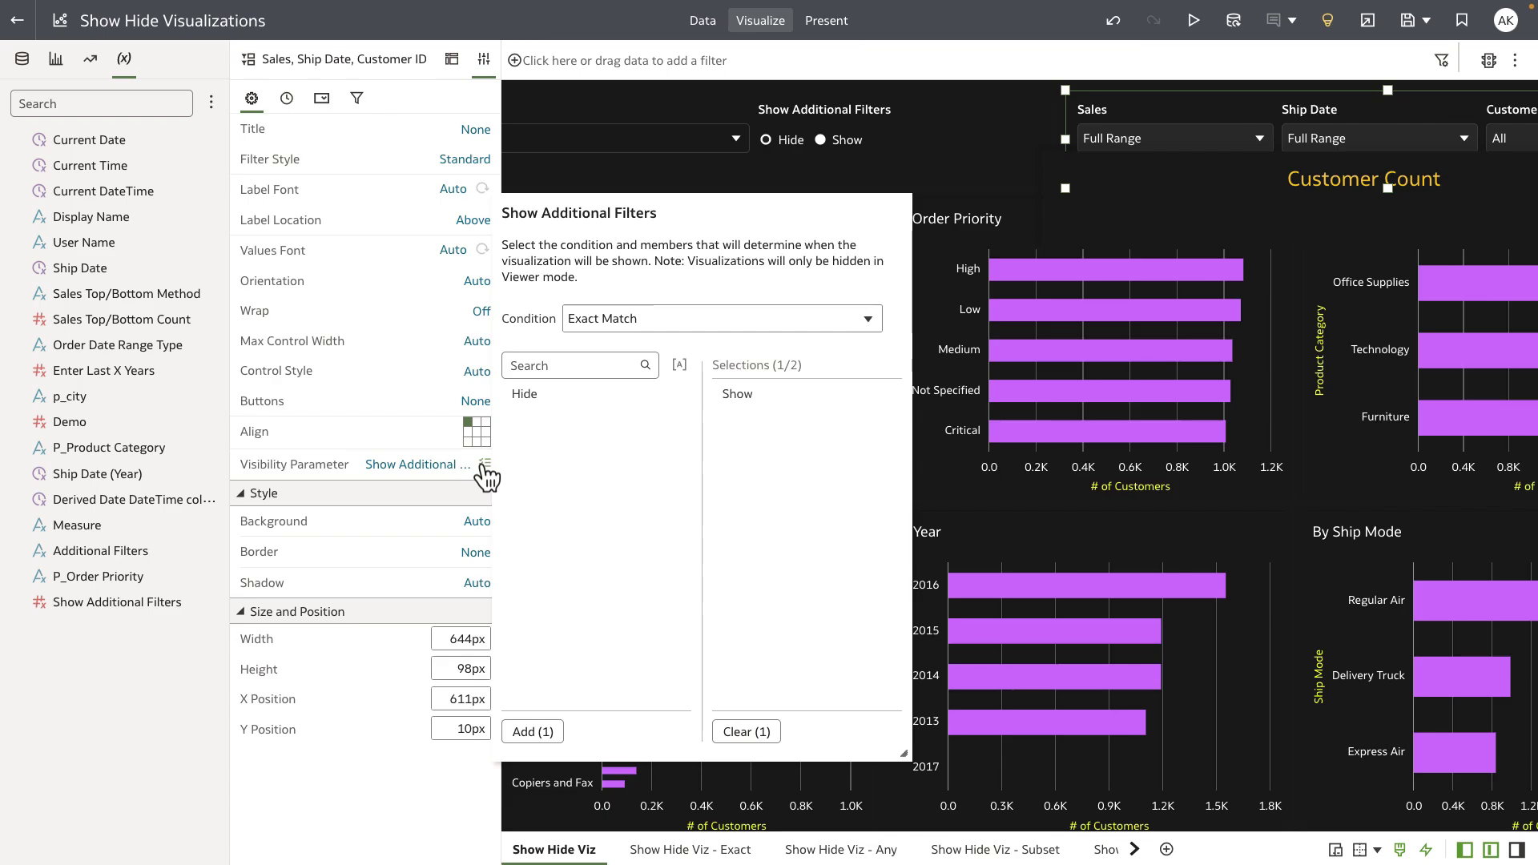
pyautogui.click(654, 324)
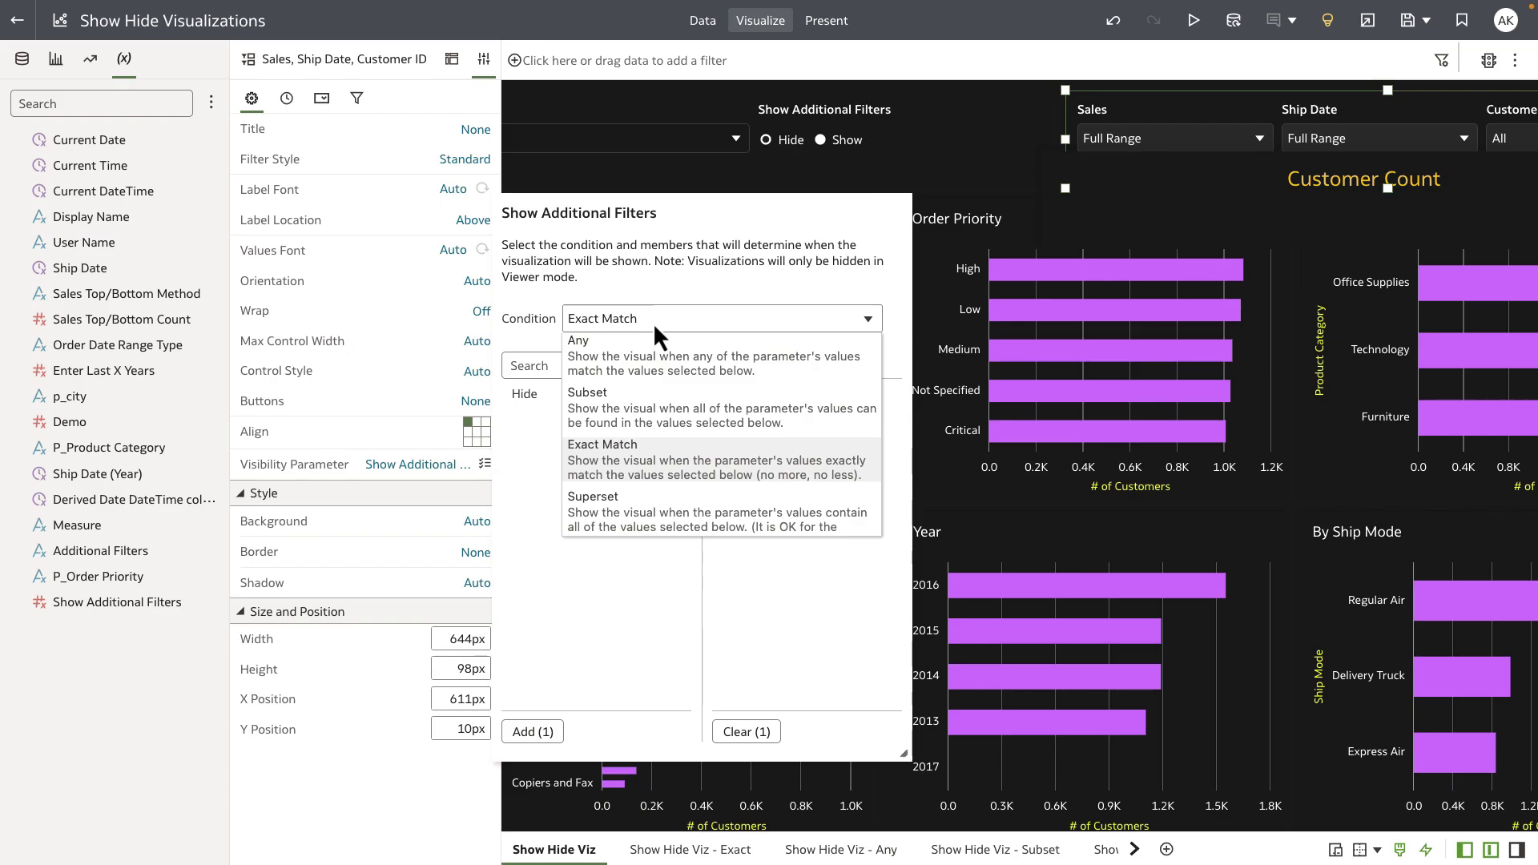
pyautogui.click(701, 320)
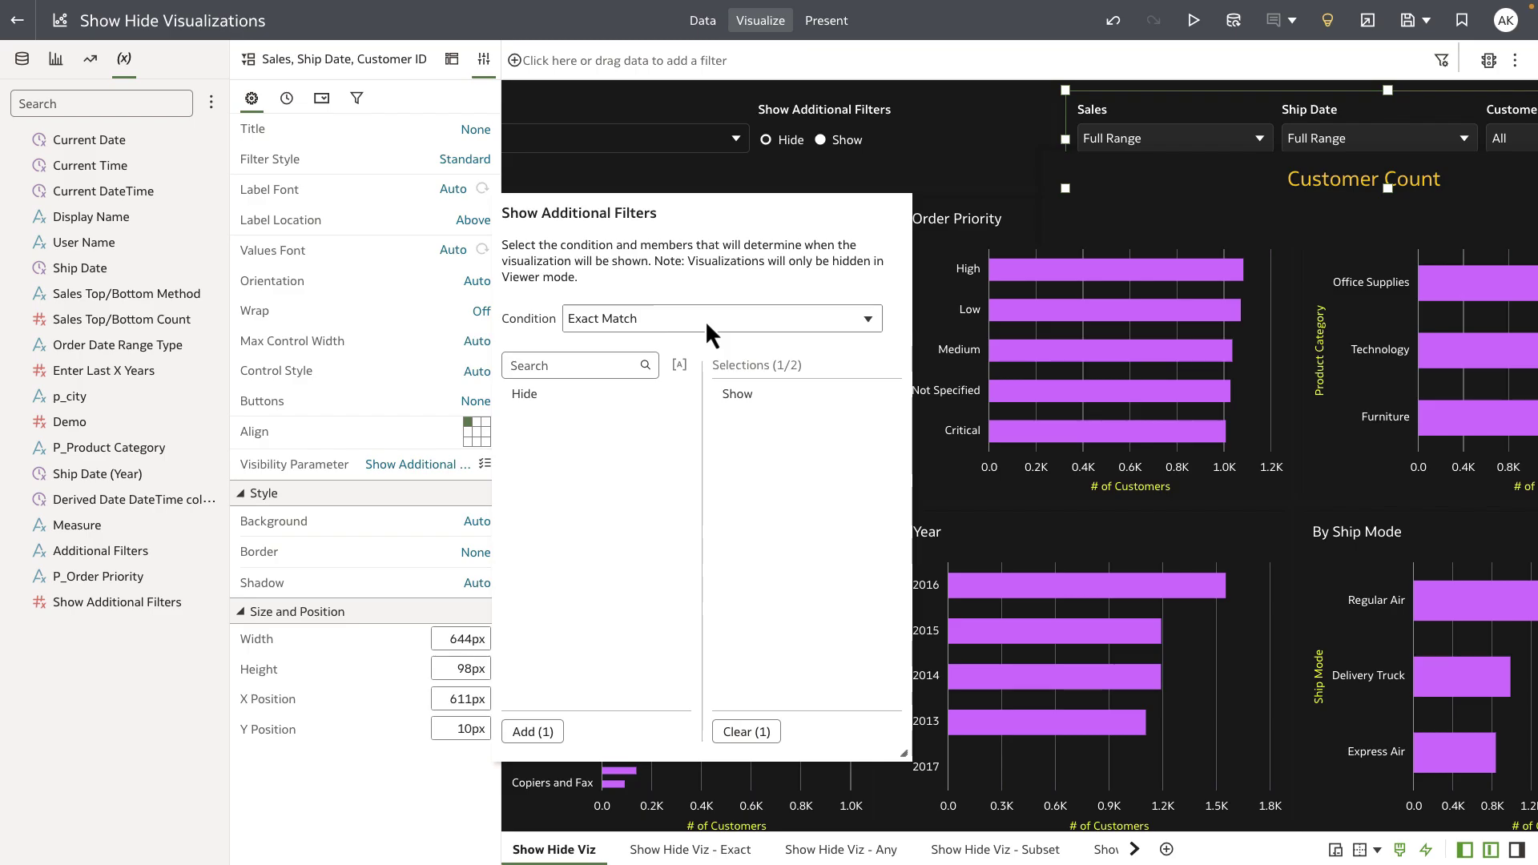
pyautogui.click(1103, 218)
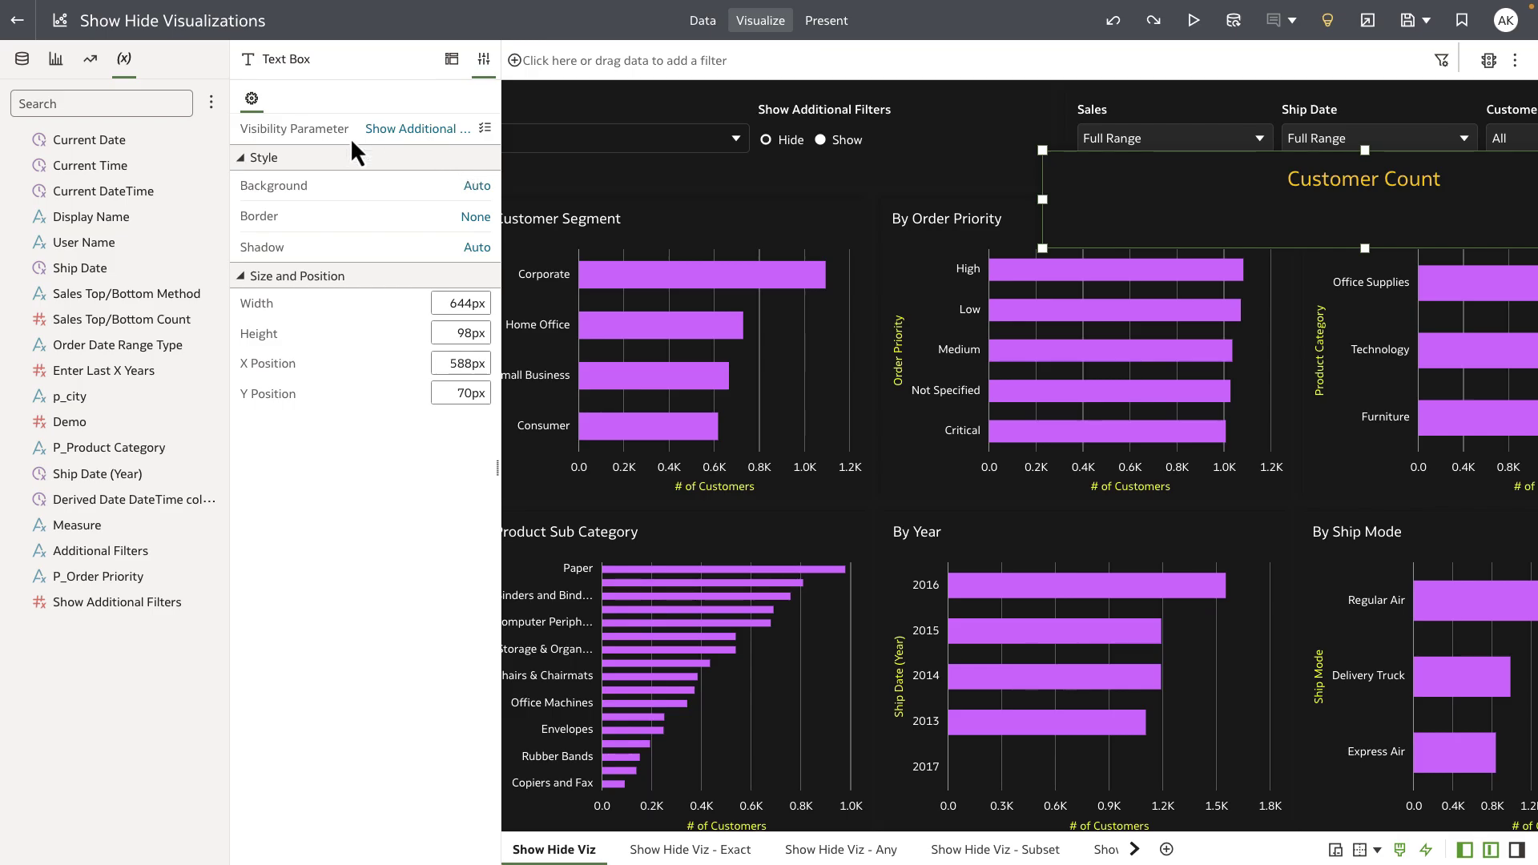
pyautogui.click(484, 128)
# On the Show Hide Viz - Exact canvas, move the radar chart and select the charts behind it
pyautogui.click(641, 851)
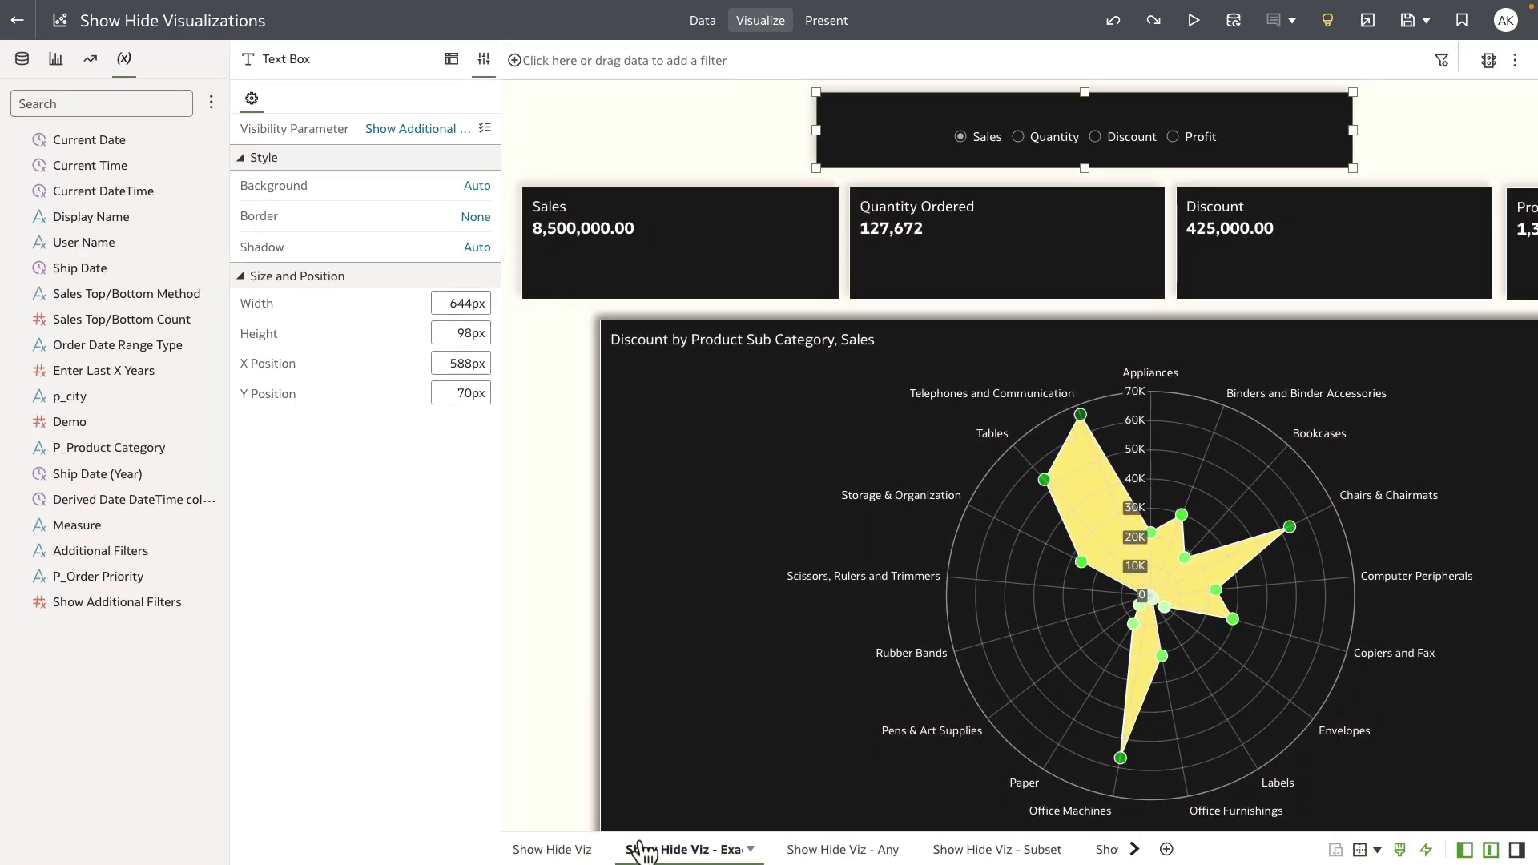
pyautogui.click(714, 458)
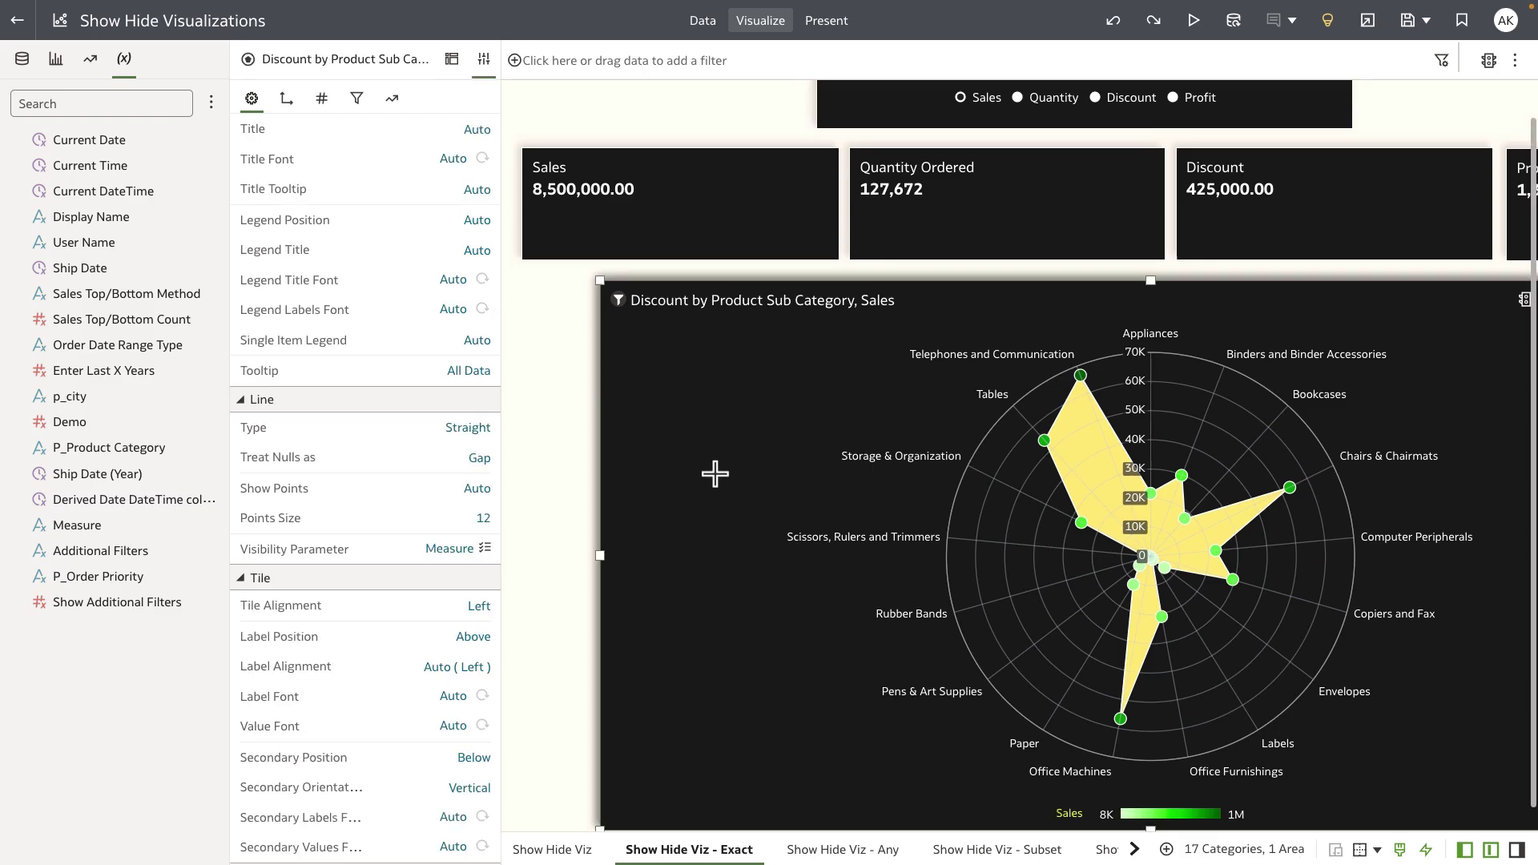
pyautogui.moveTo(745, 298)
pyautogui.mouseDown()
pyautogui.moveTo(751, 353)
pyautogui.moveTo(741, 299)
pyautogui.mouseUp()
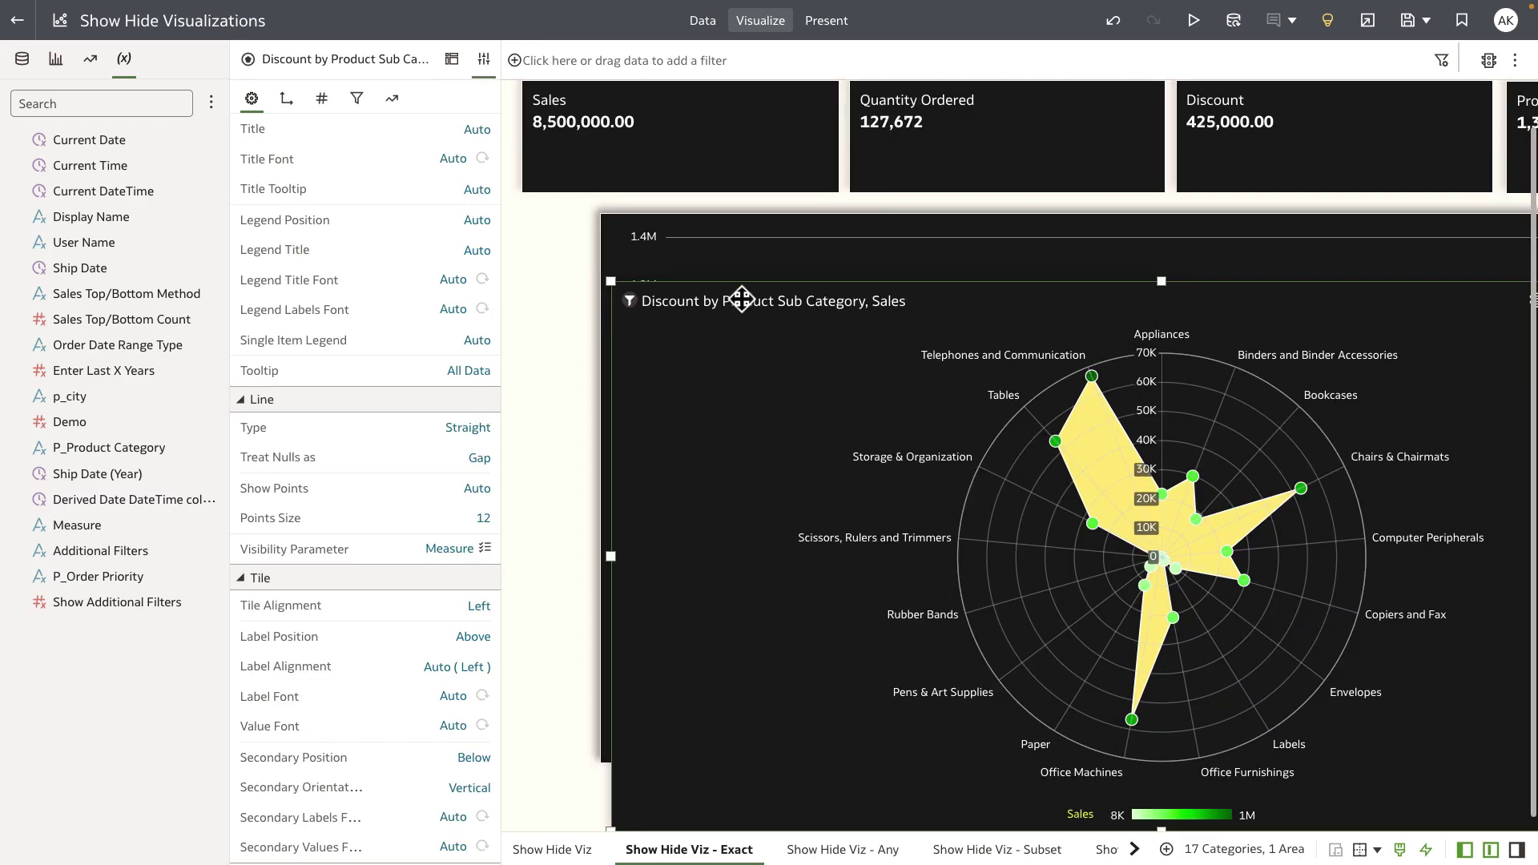
pyautogui.click(869, 215)
pyautogui.click(857, 160)
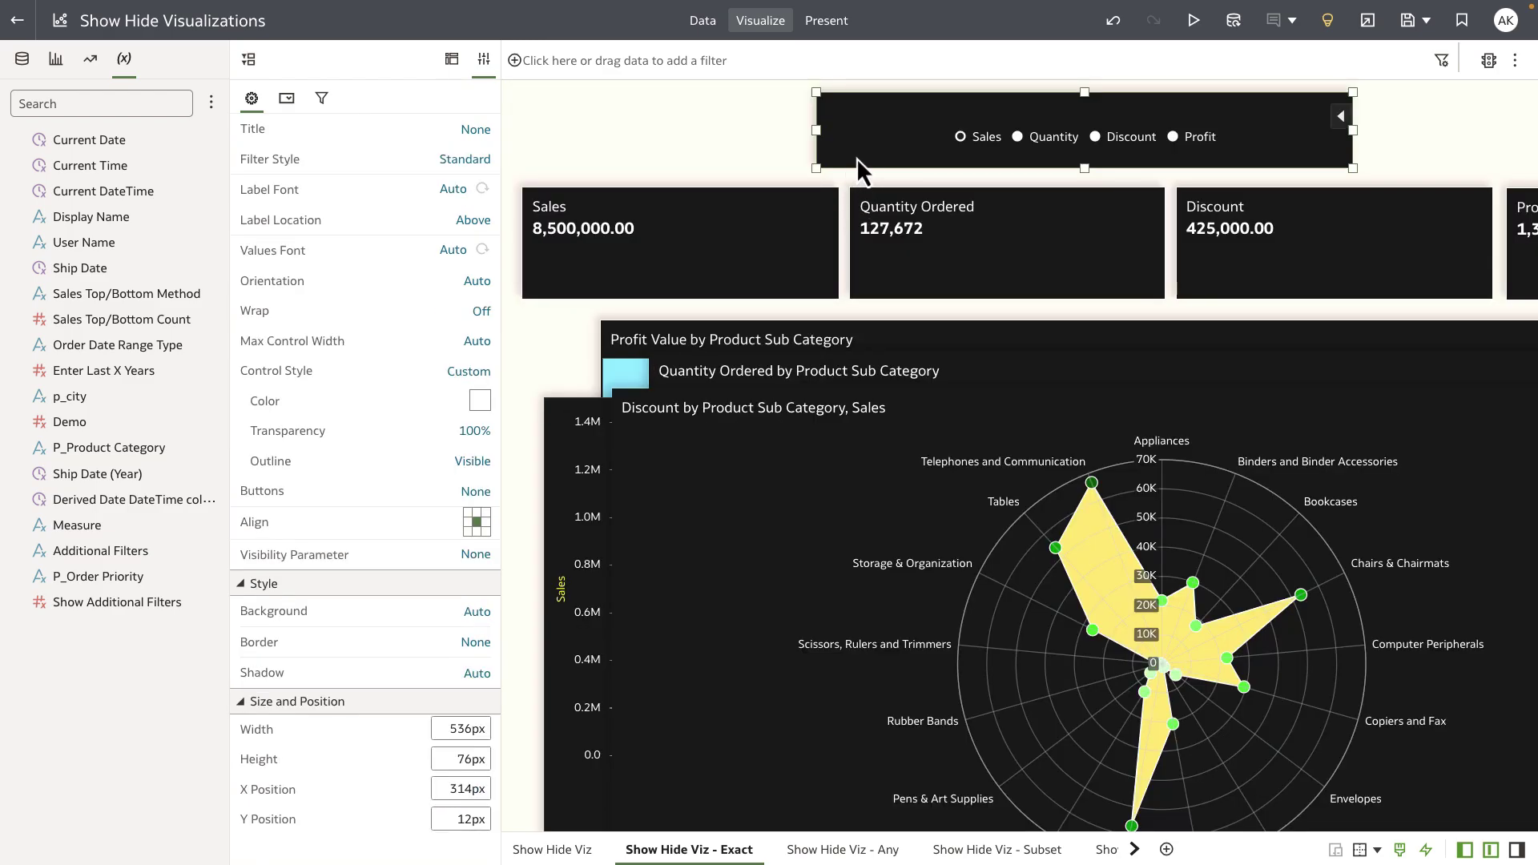
# Review Measure's Sales, Quantity, Discount, Profit values and check the Sales tile and Discount chart visibility
pyautogui.rightClick(125, 532)
pyautogui.click(150, 535)
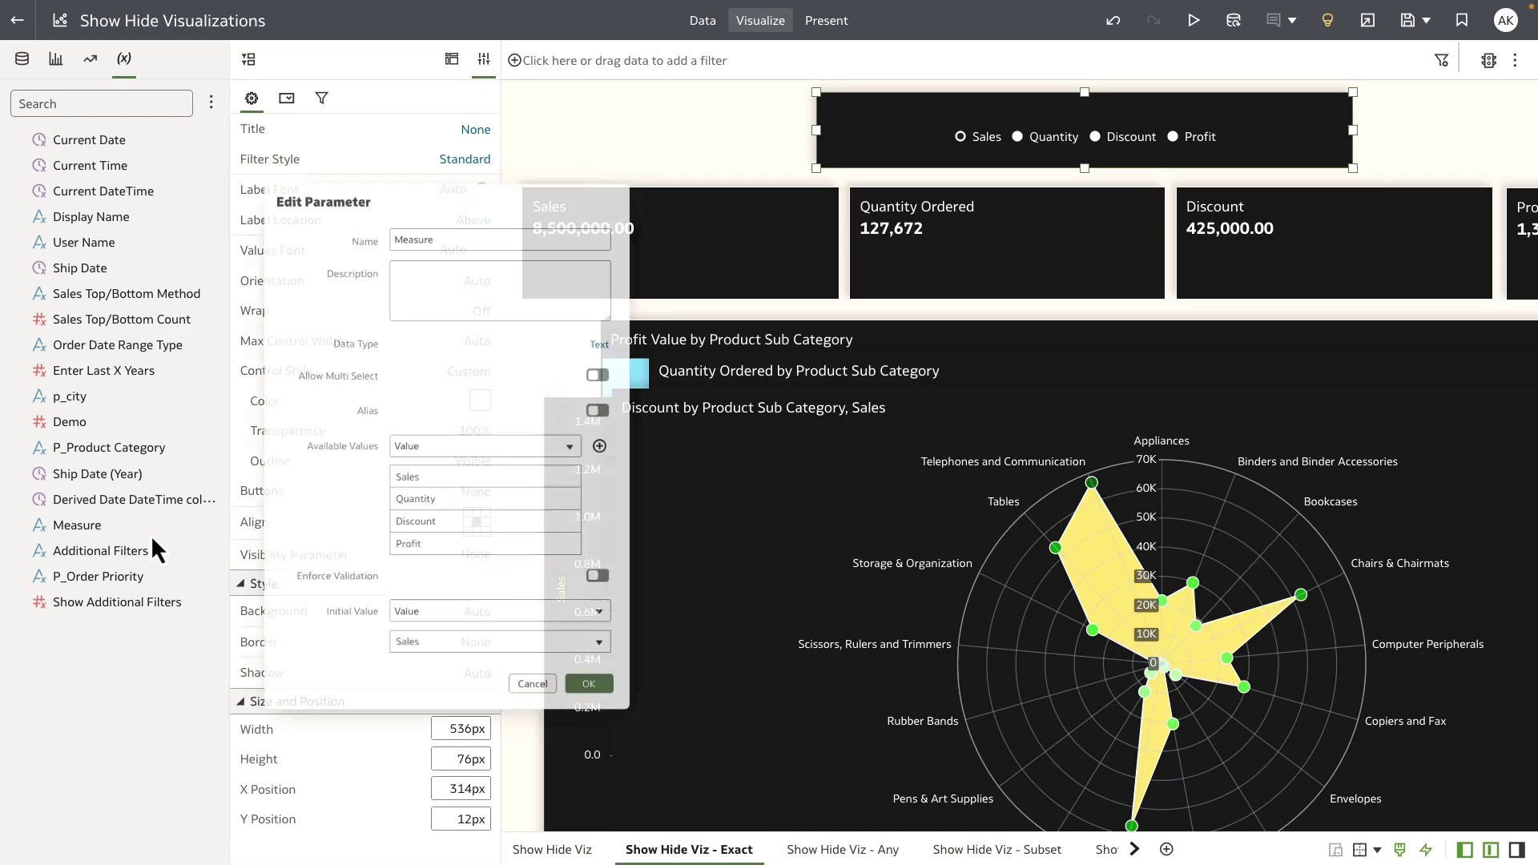
pyautogui.moveTo(418, 563)
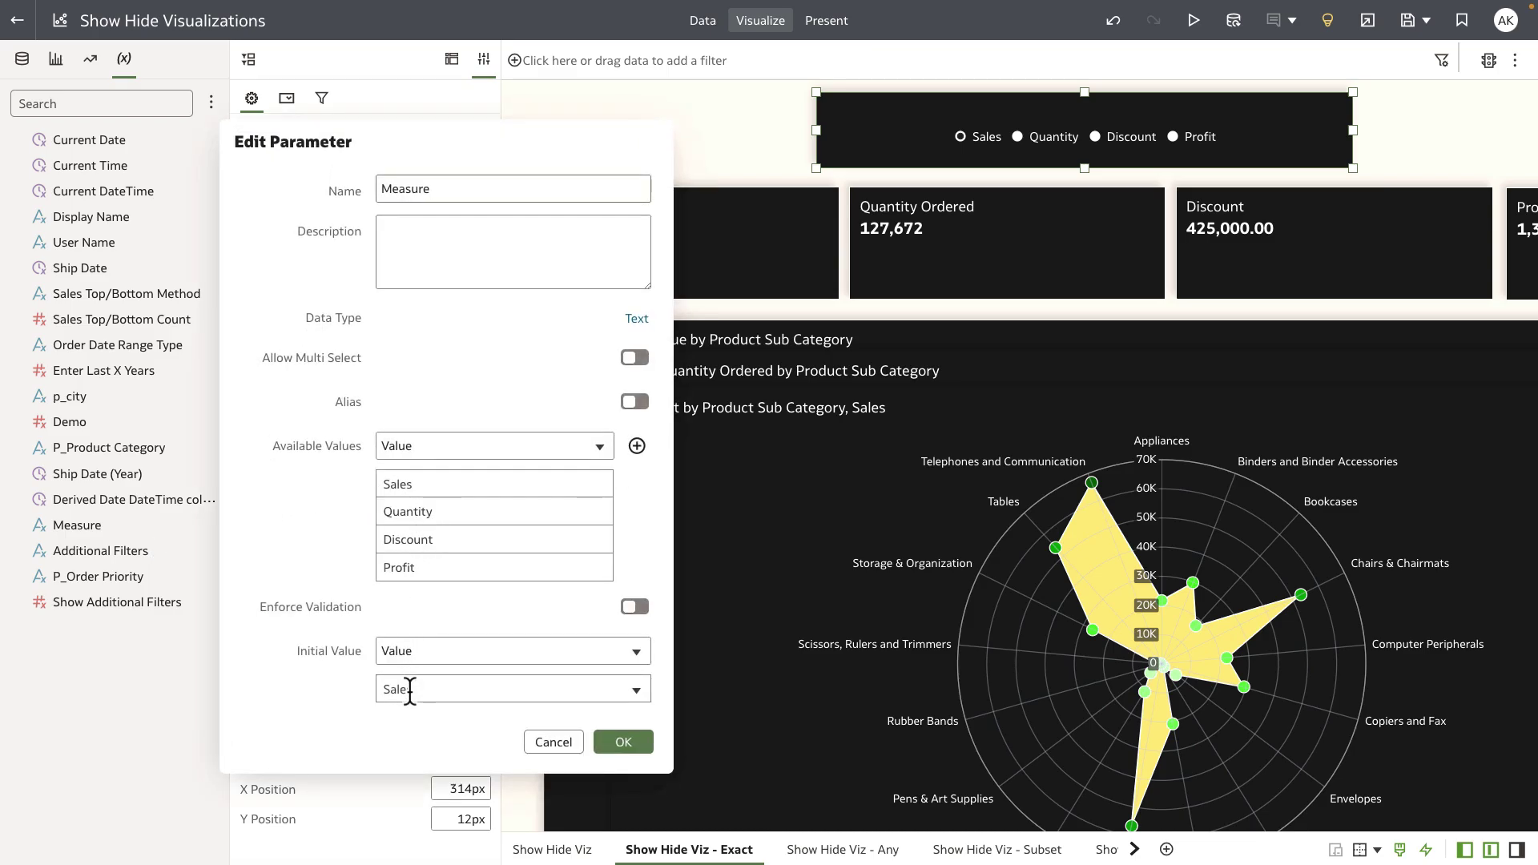
pyautogui.click(621, 740)
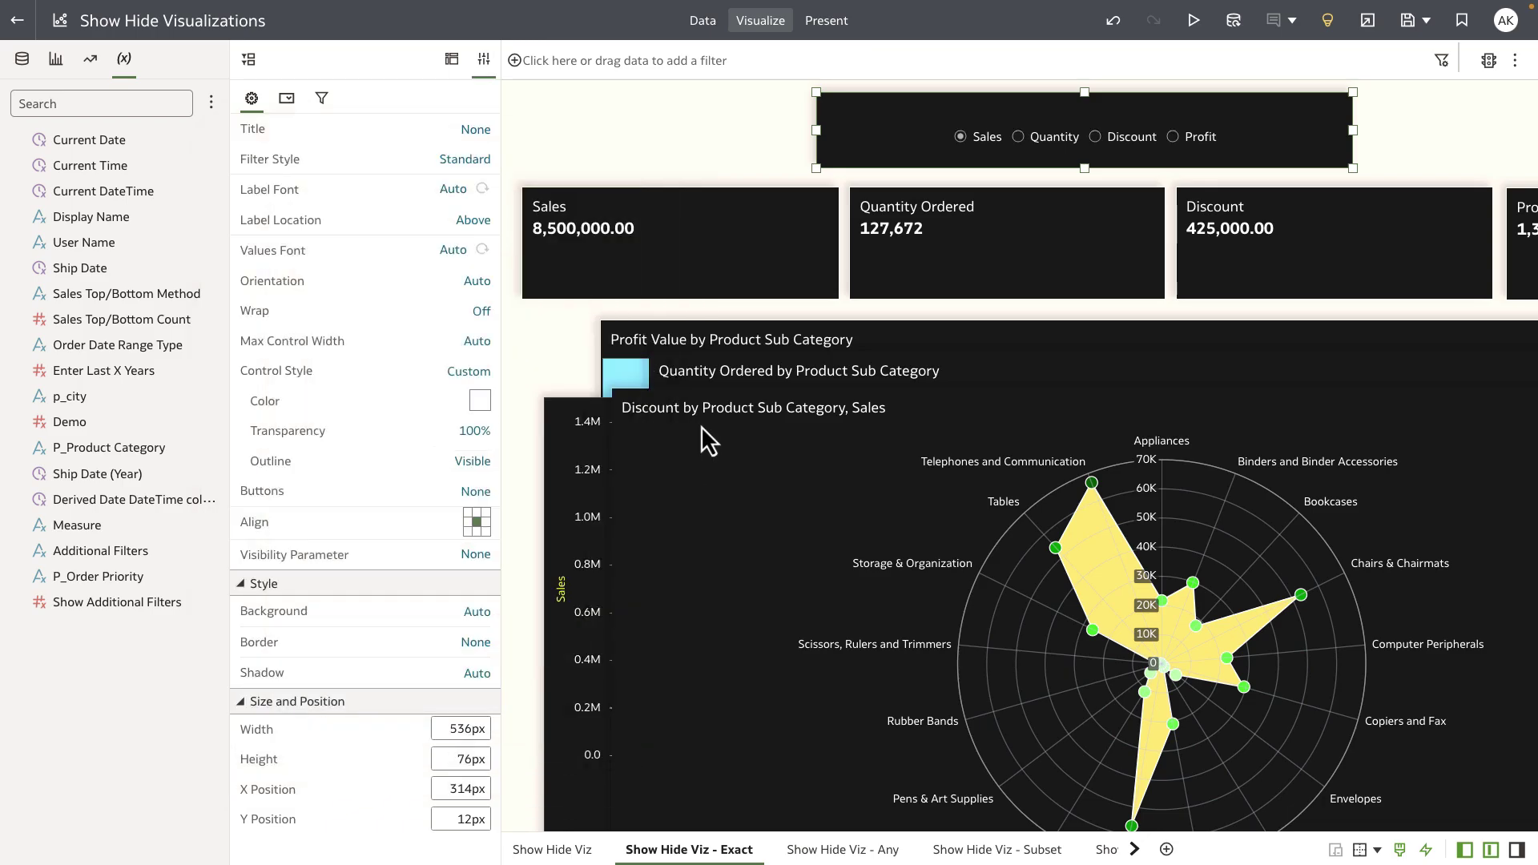
pyautogui.click(718, 269)
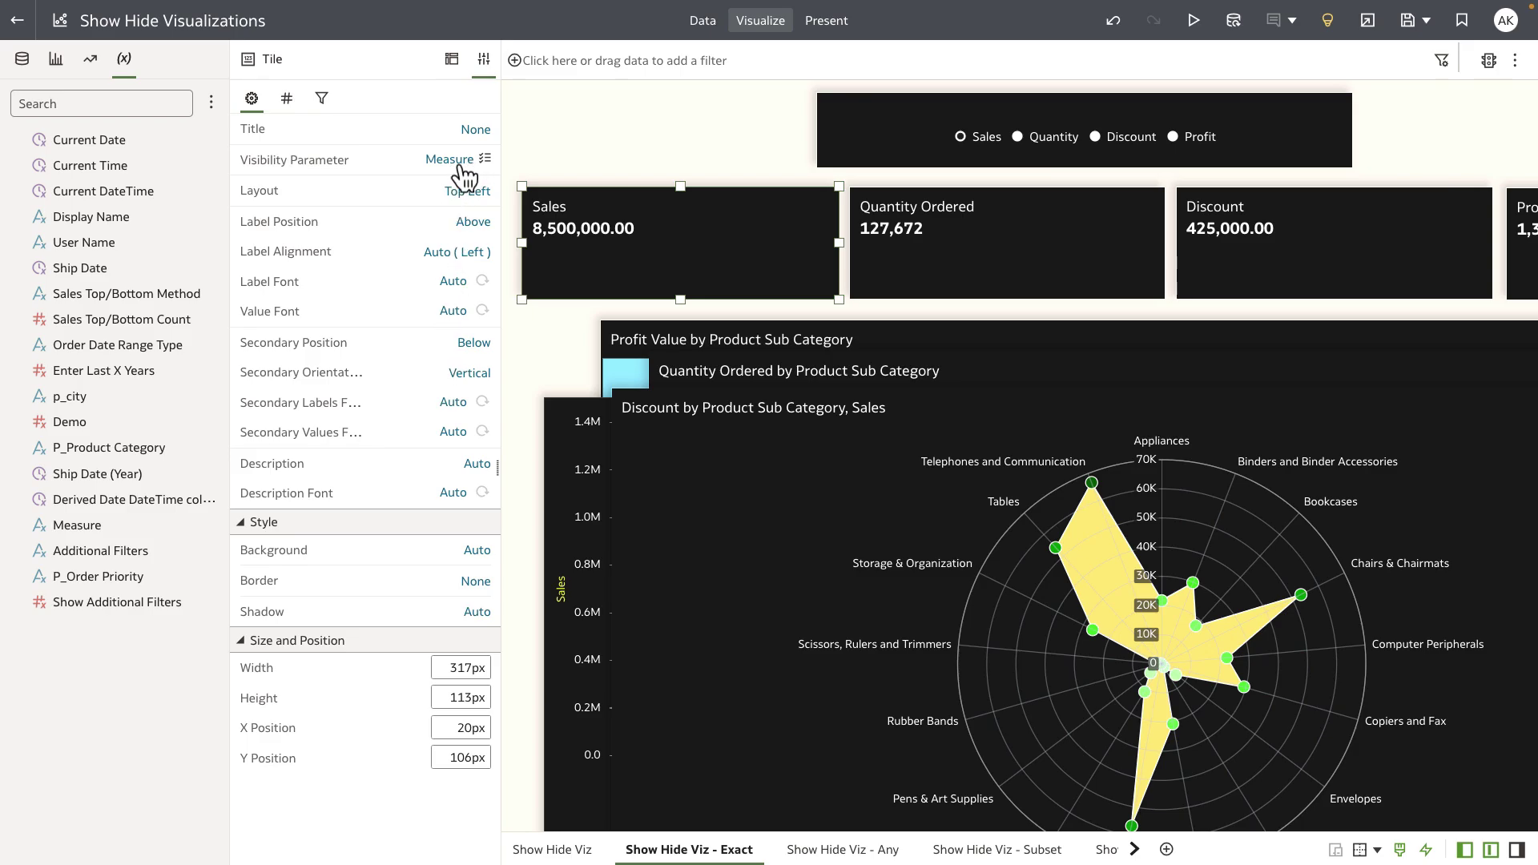
pyautogui.click(682, 460)
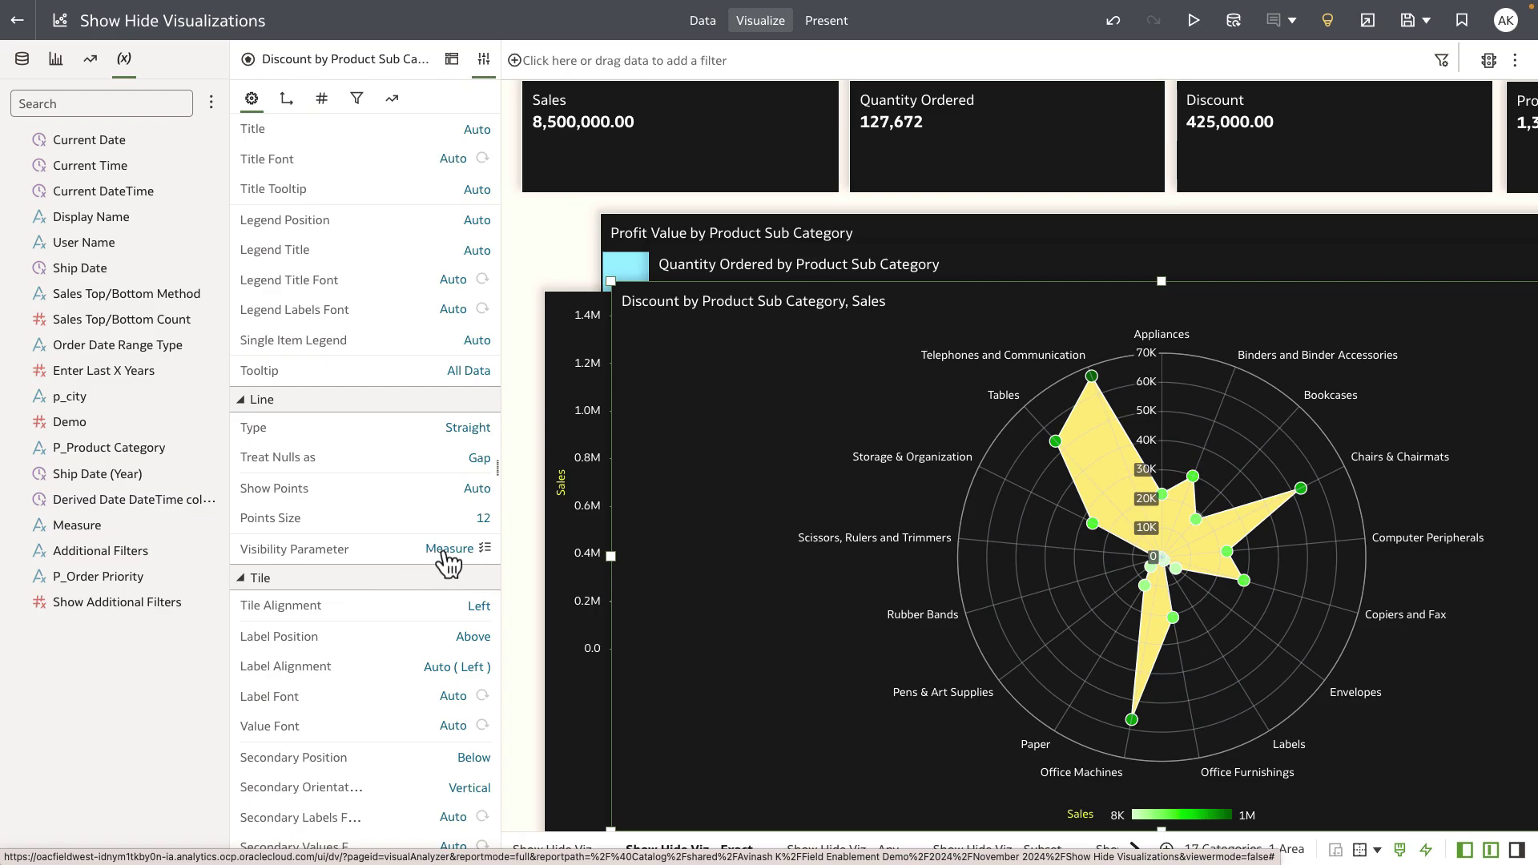
pyautogui.click(484, 548)
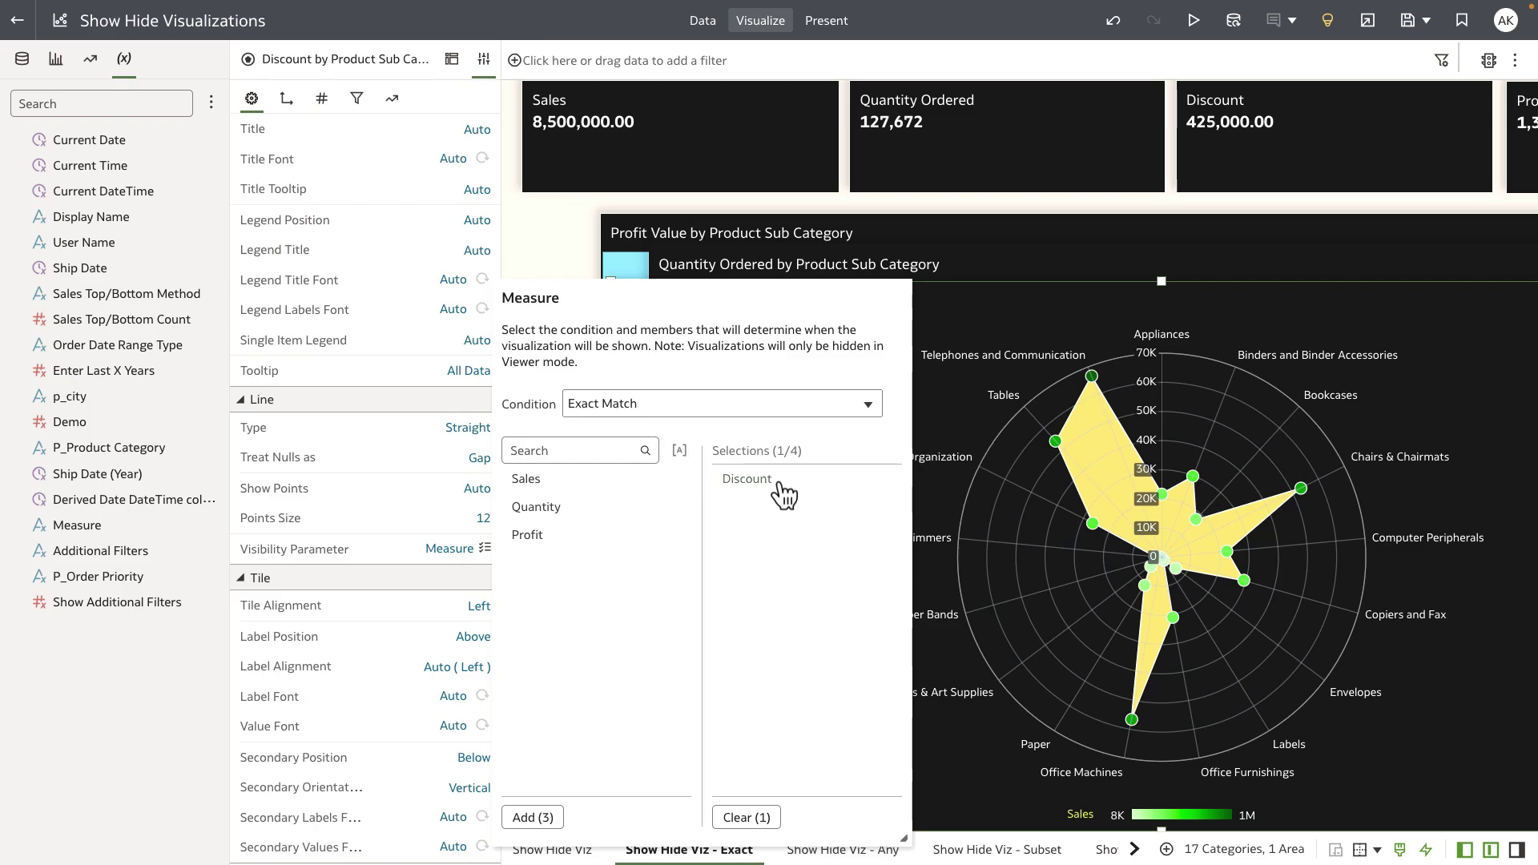
pyautogui.click(896, 232)
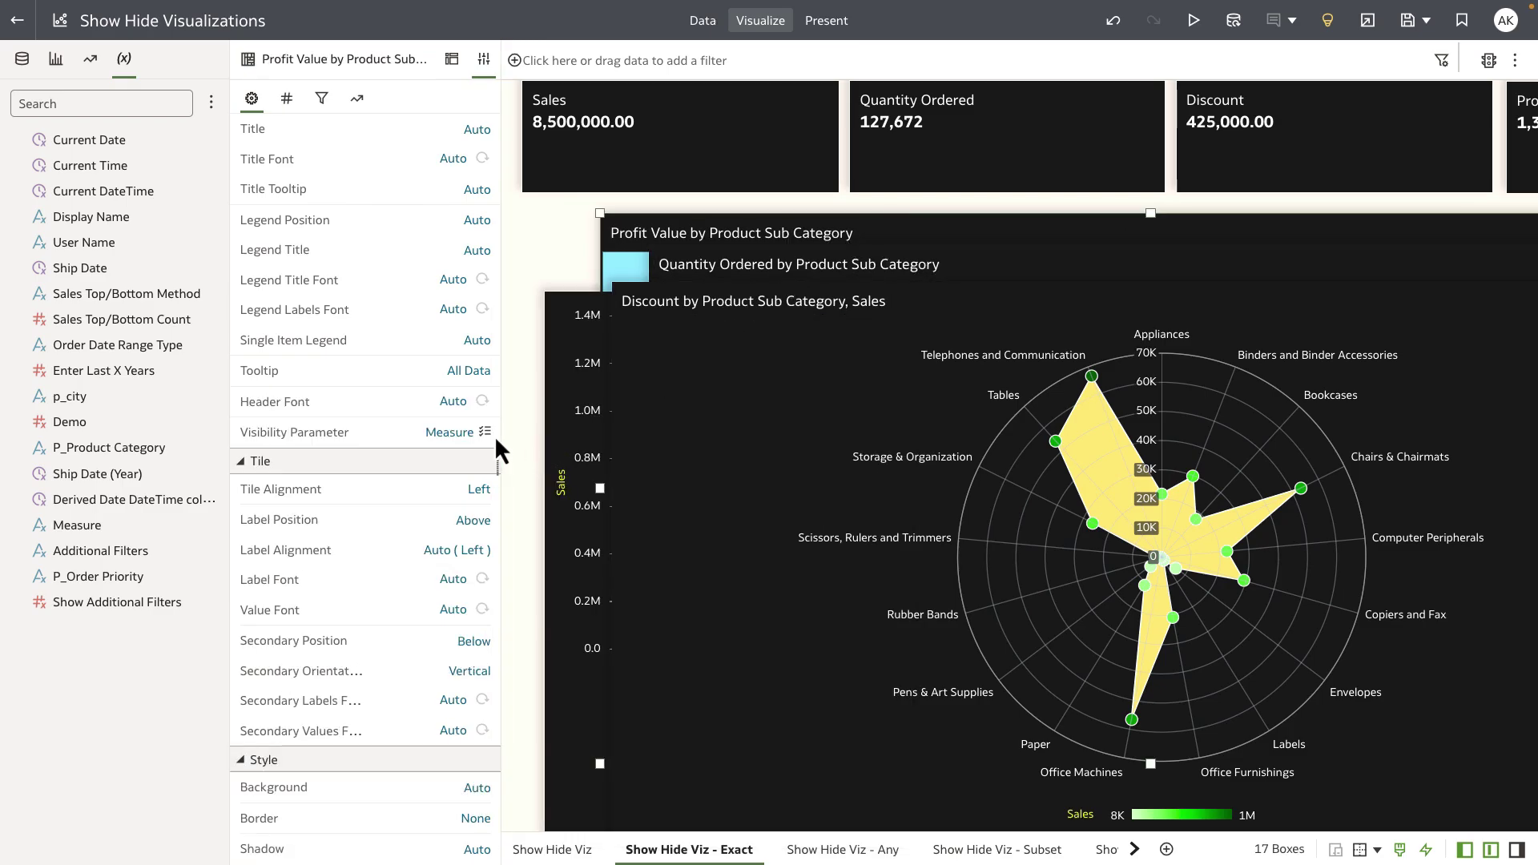
pyautogui.click(484, 433)
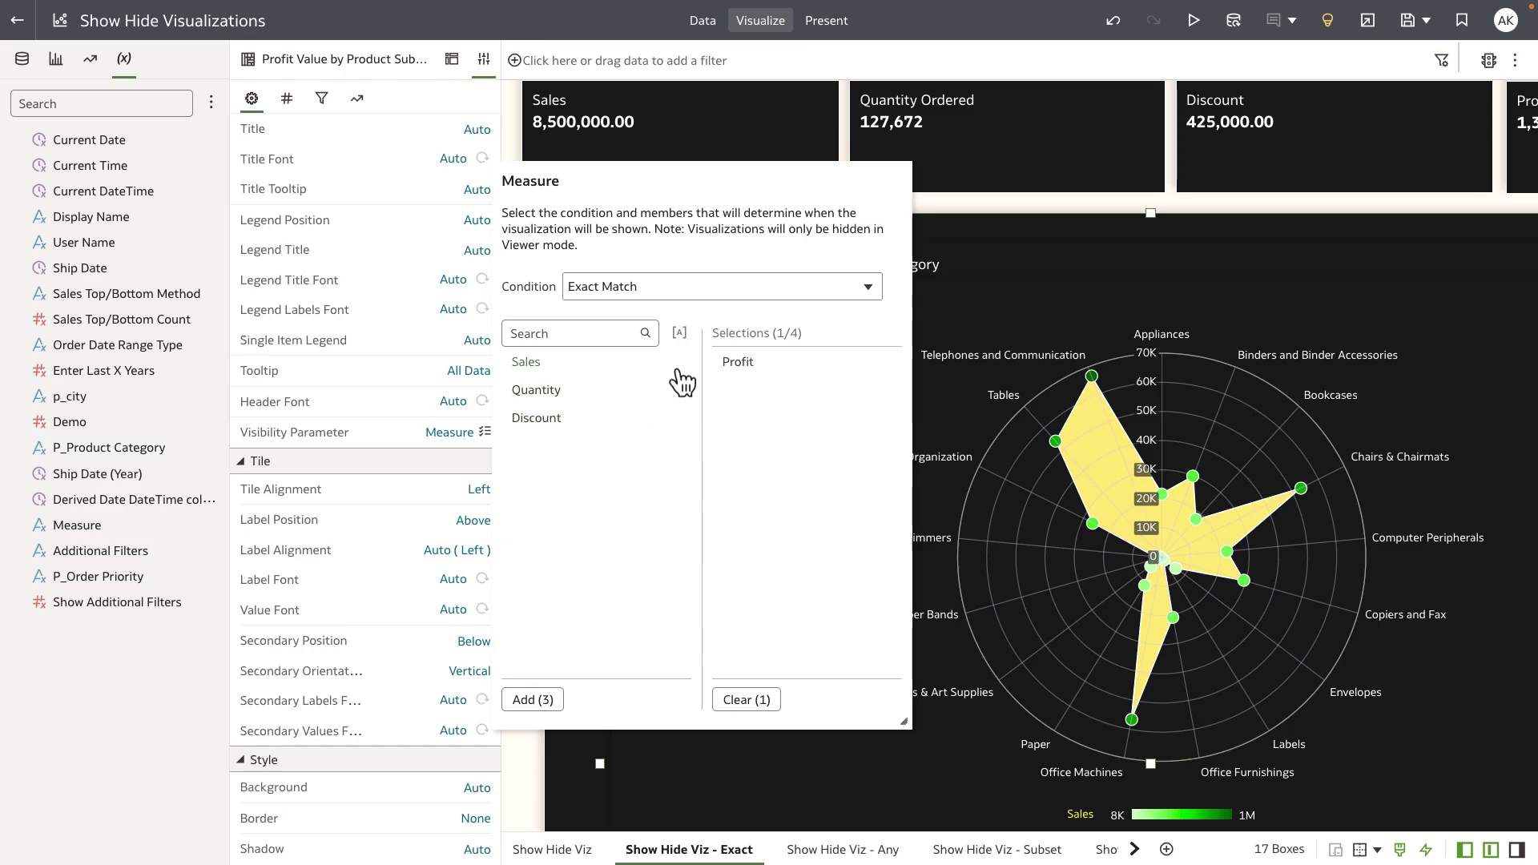
pyautogui.click(945, 248)
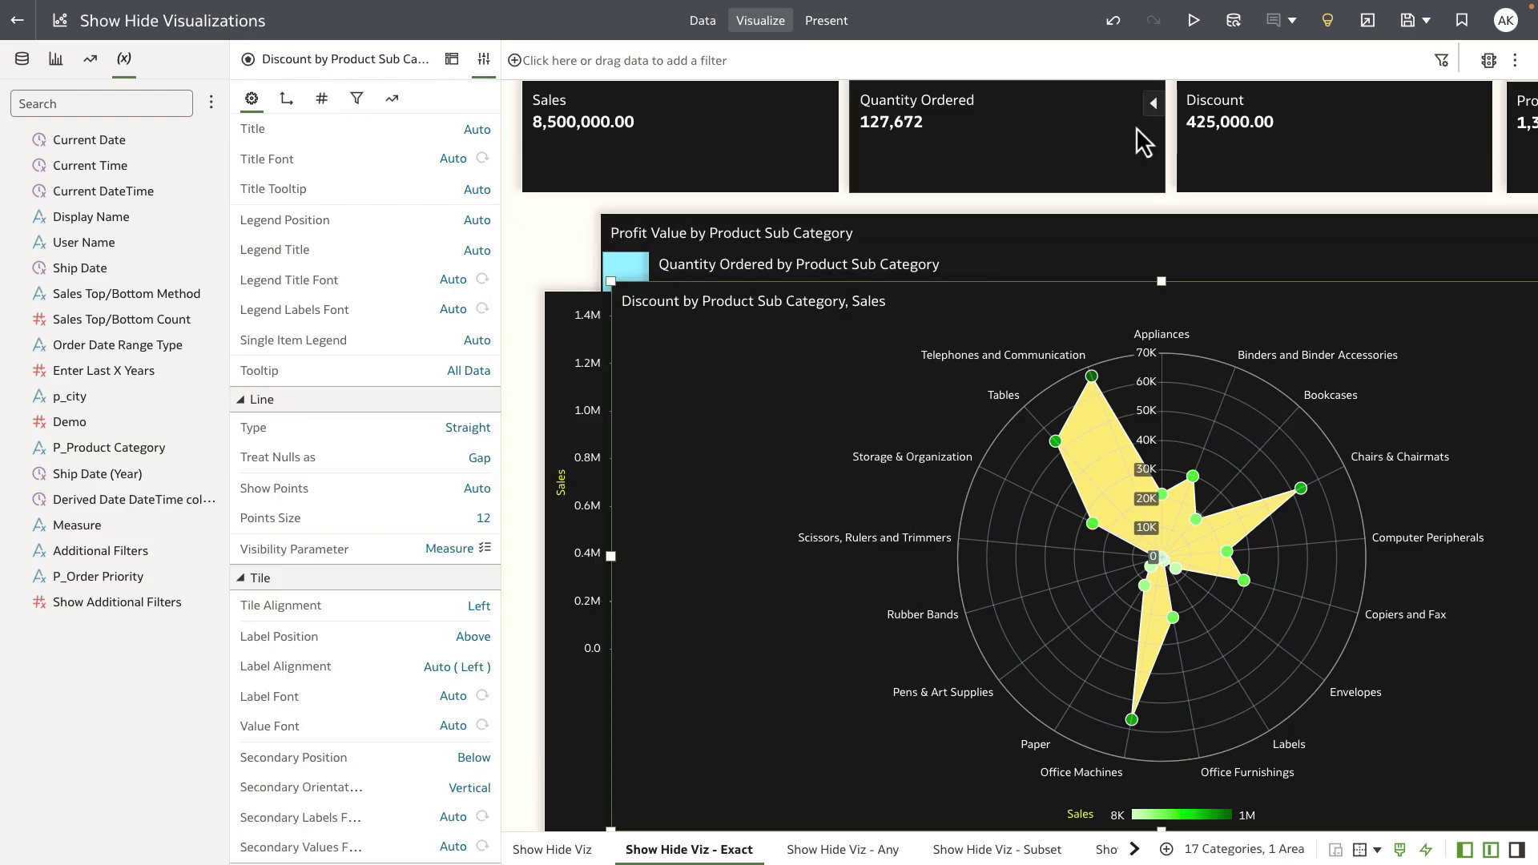
# Preview the Exact canvas with Quantity, then Discount, before moving to the Any canvas
pyautogui.click(1189, 21)
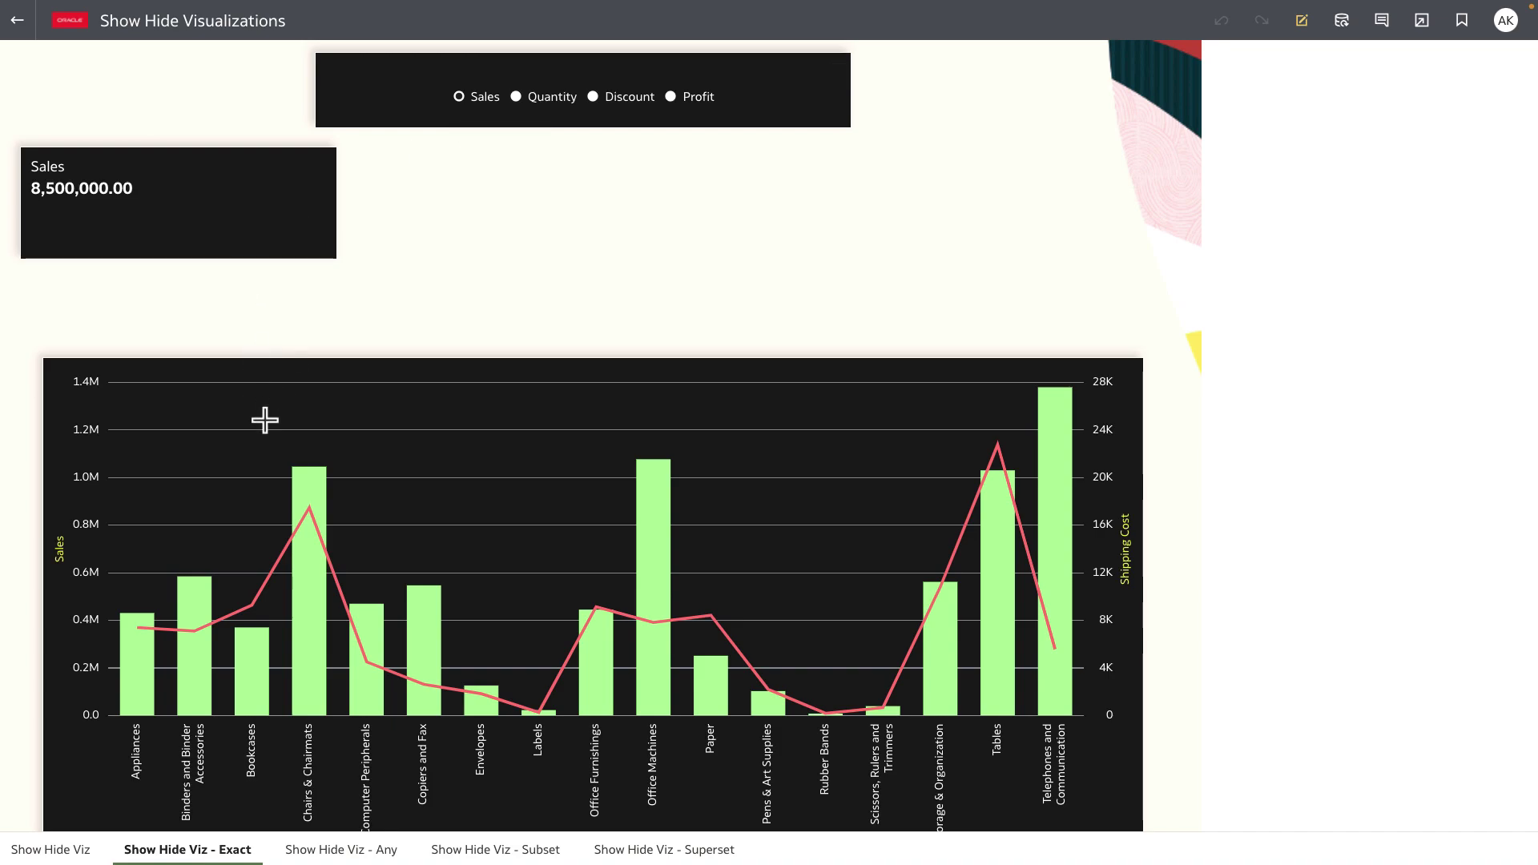
pyautogui.click(535, 99)
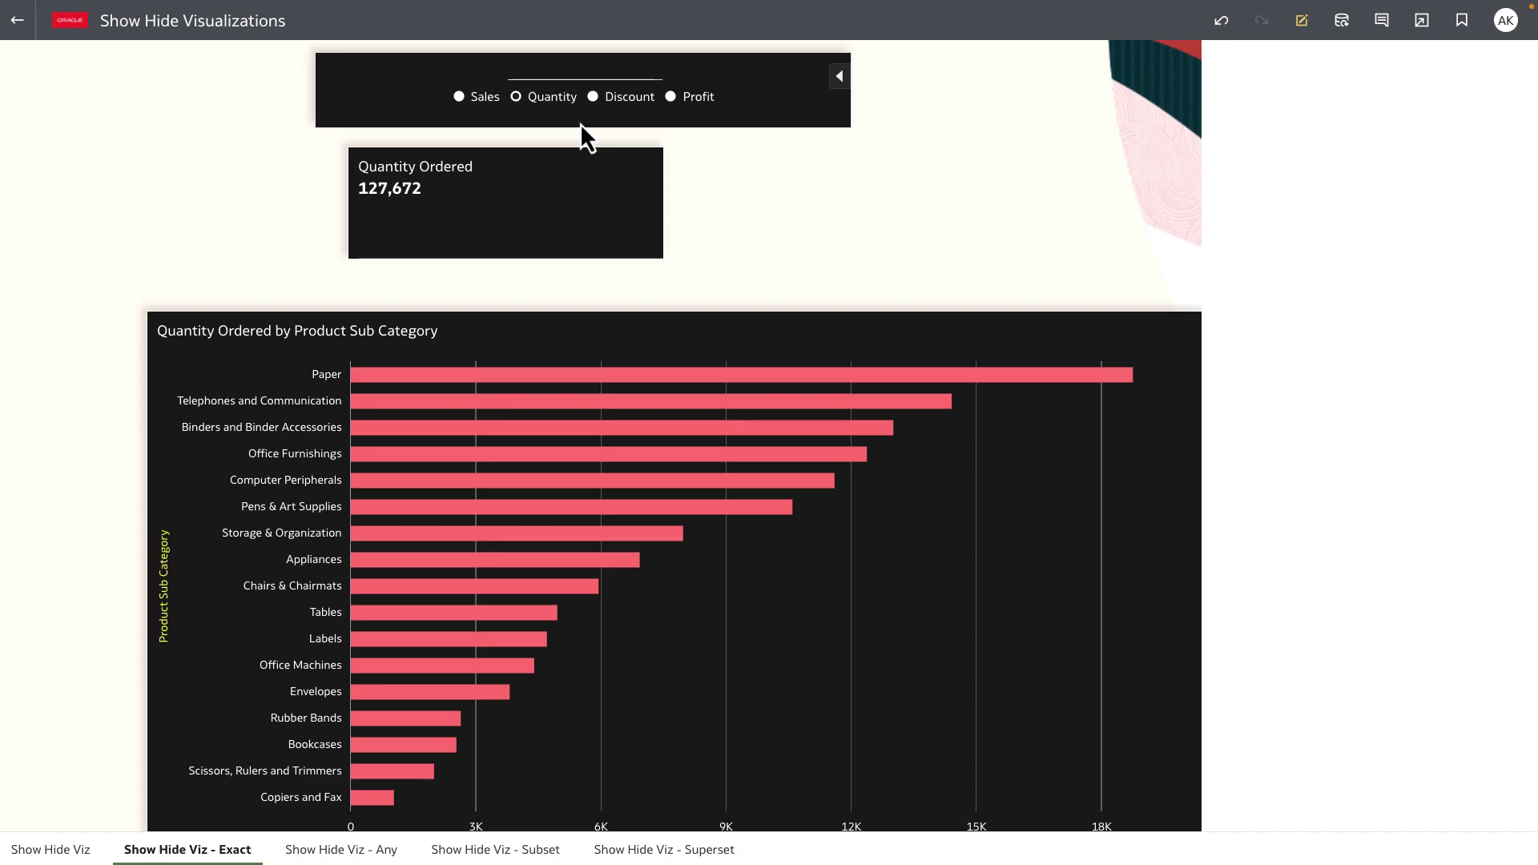
pyautogui.click(610, 97)
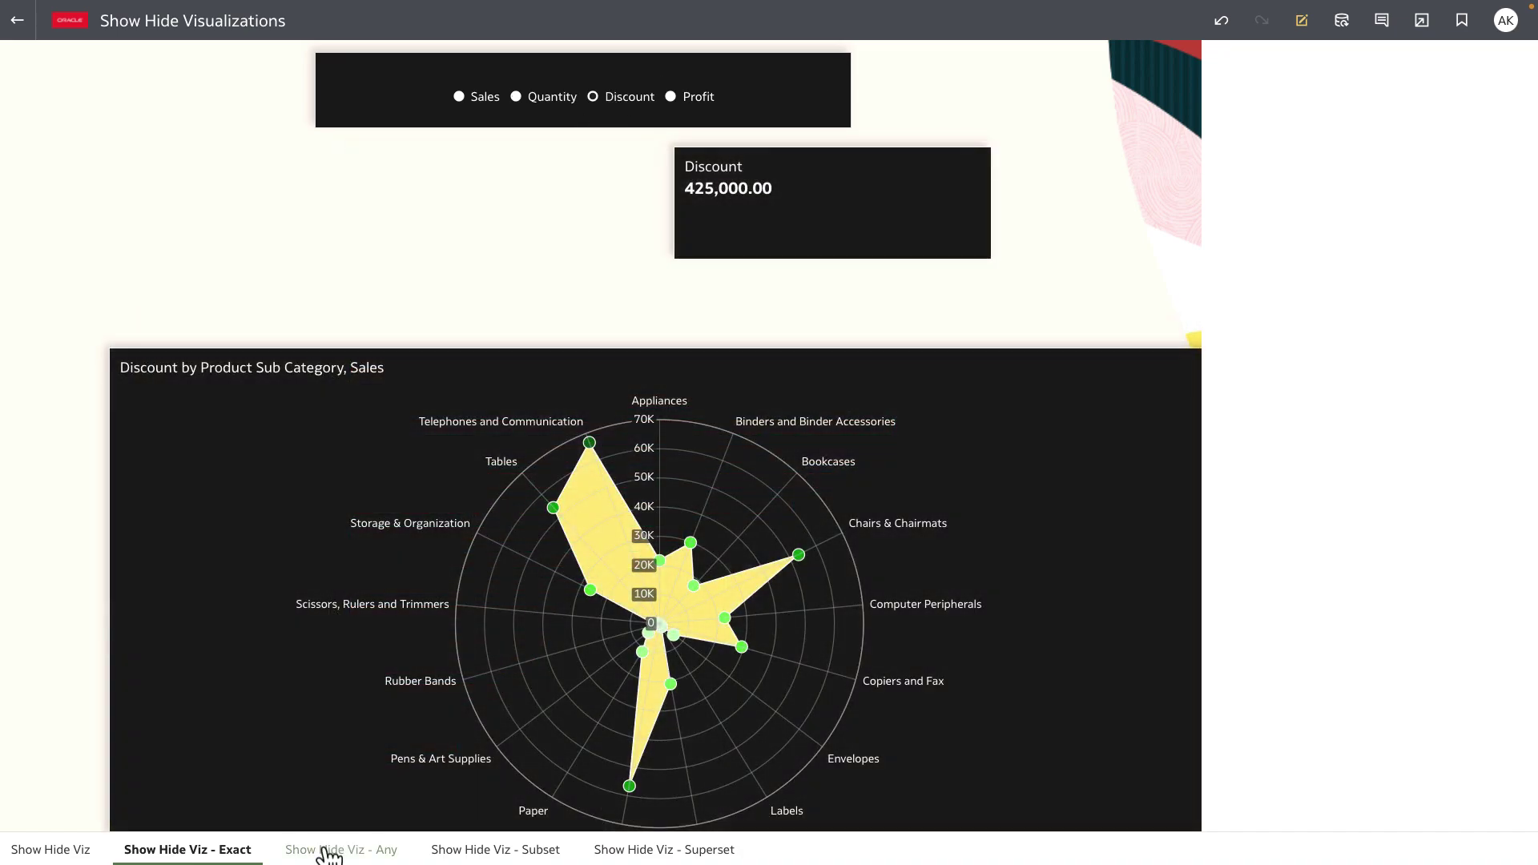
pyautogui.click(329, 851)
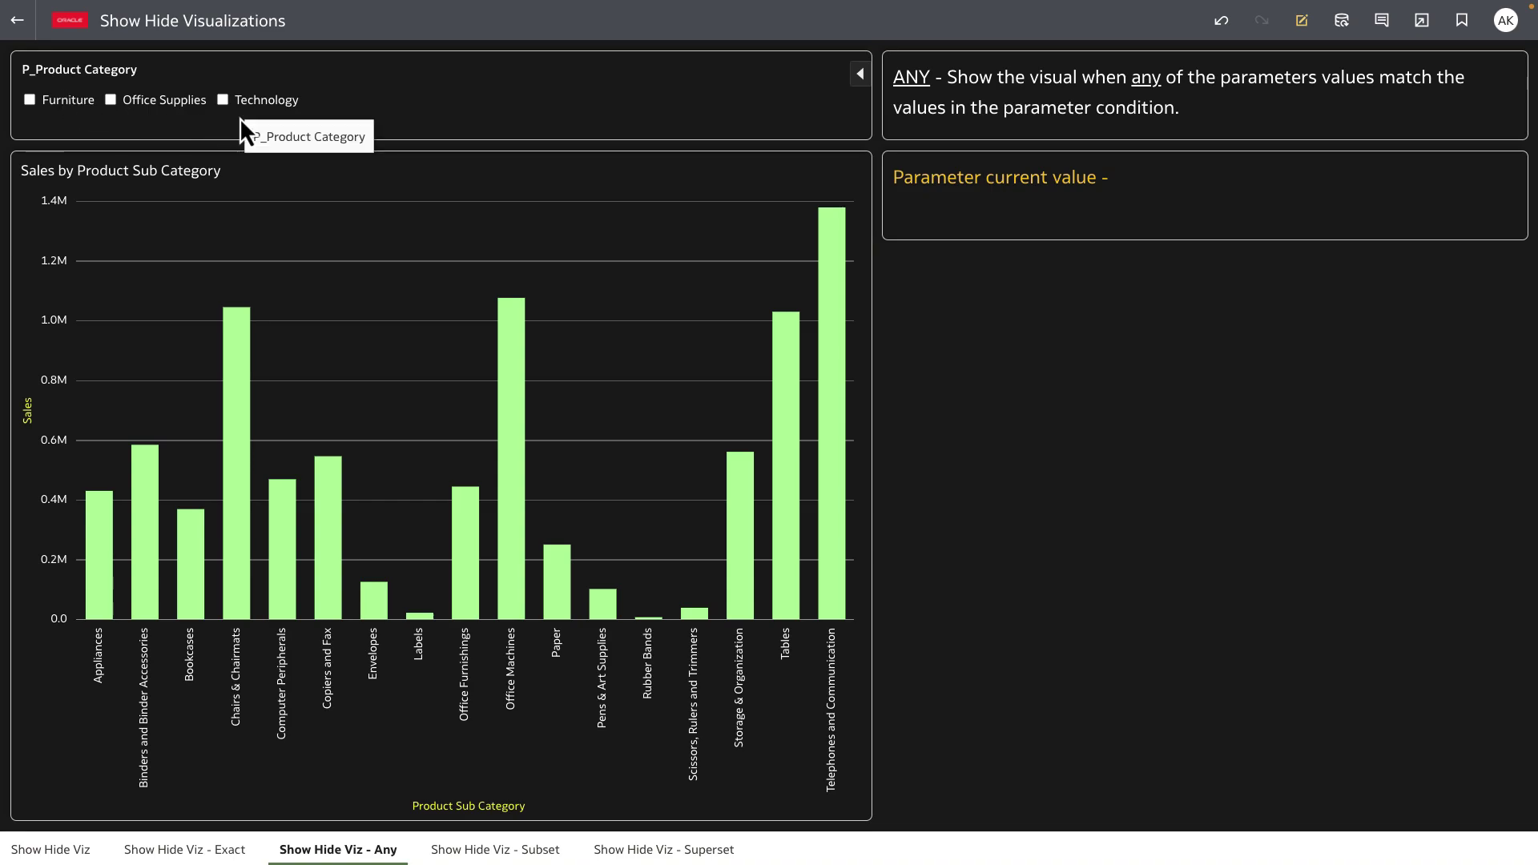
# Tick Furniture, Office Supplies and Technology in P_Product Category, then go to the Subset canvas
pyautogui.click(69, 102)
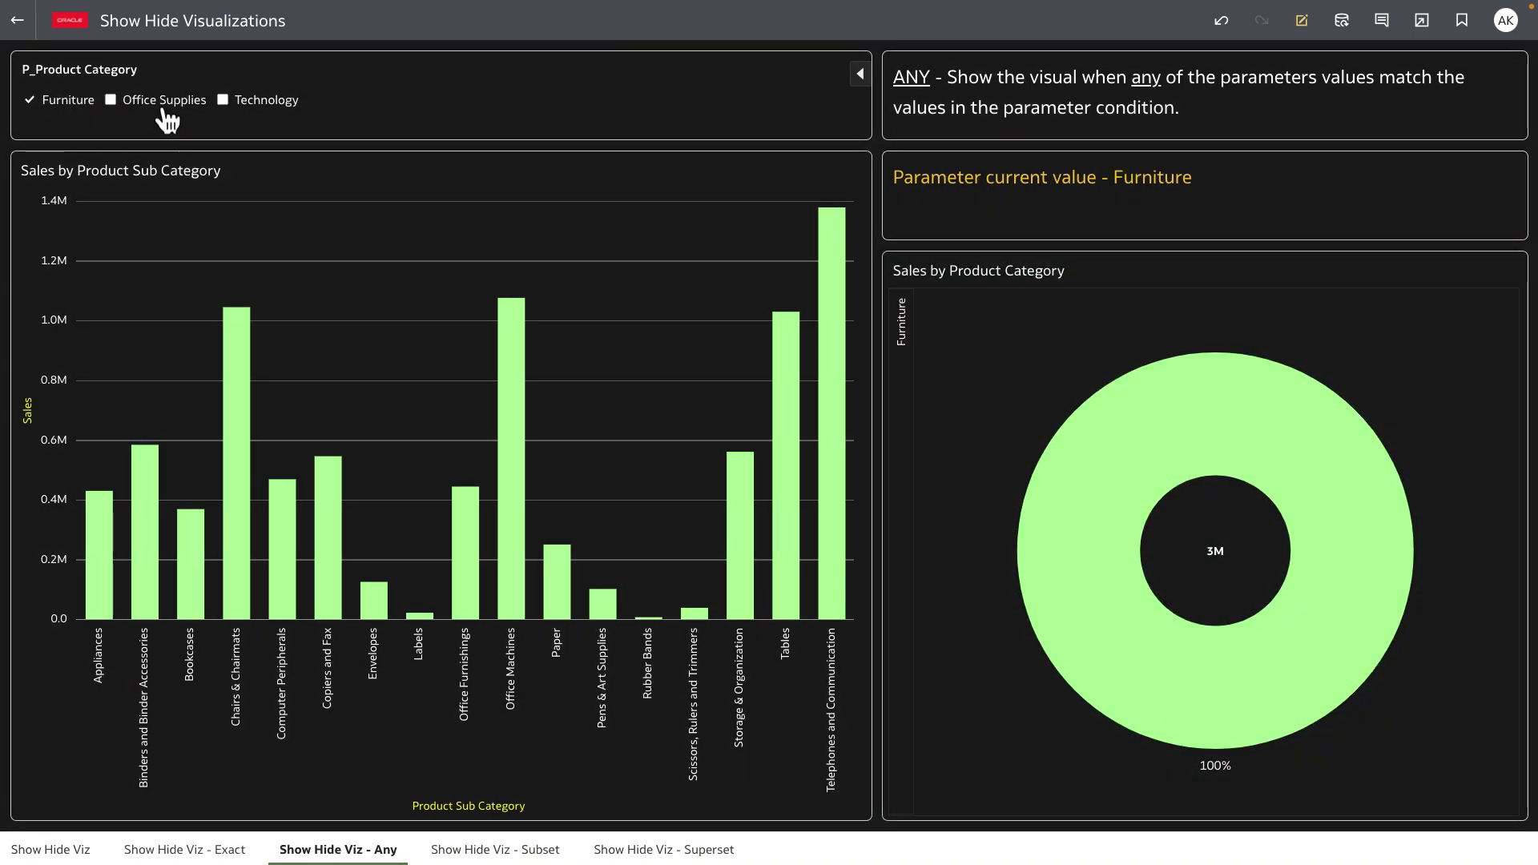
pyautogui.click(168, 116)
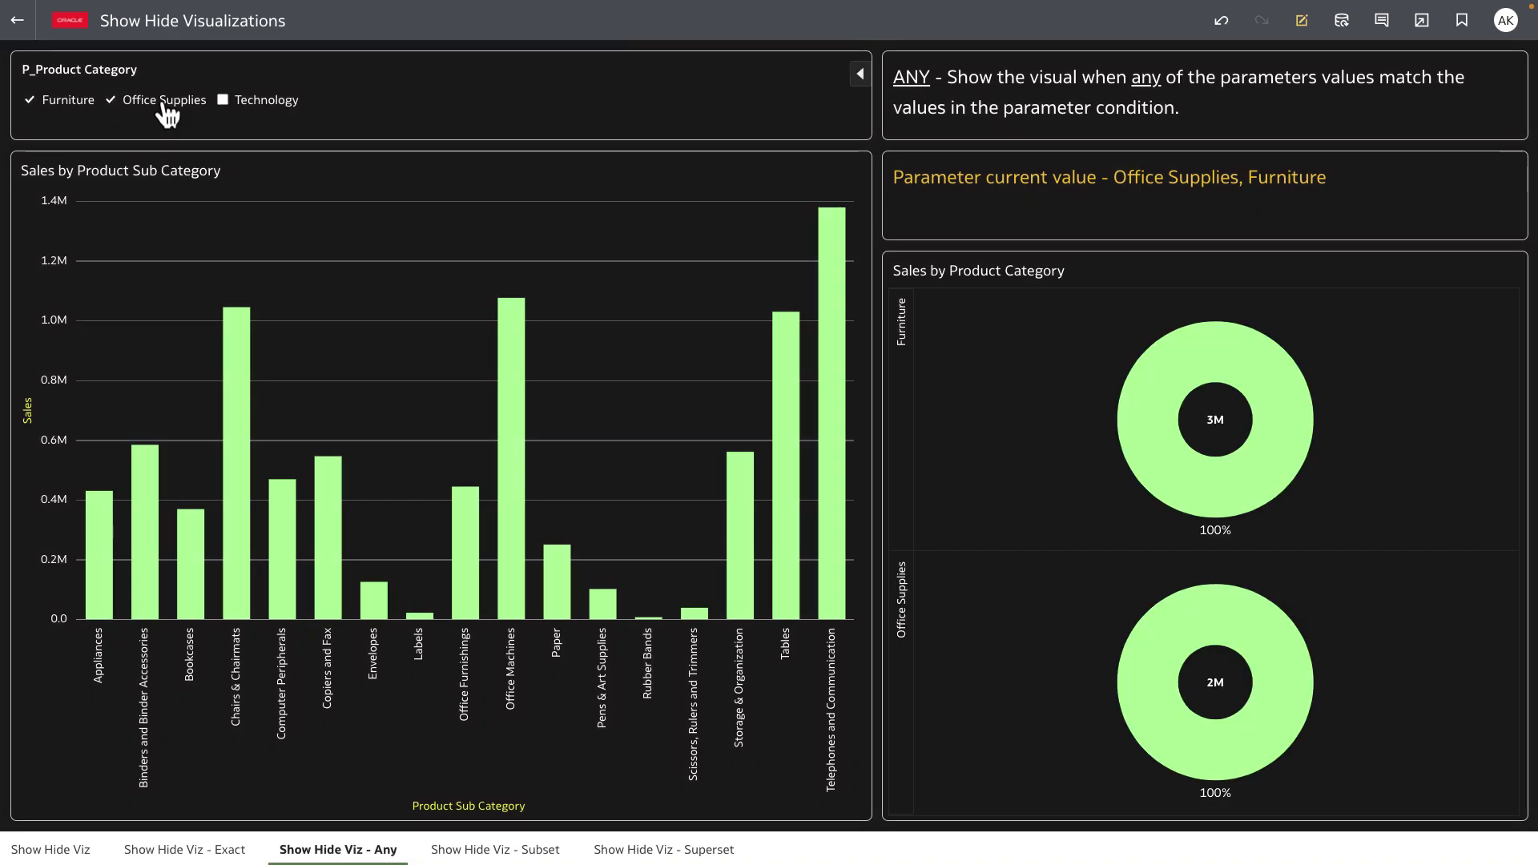
pyautogui.click(223, 101)
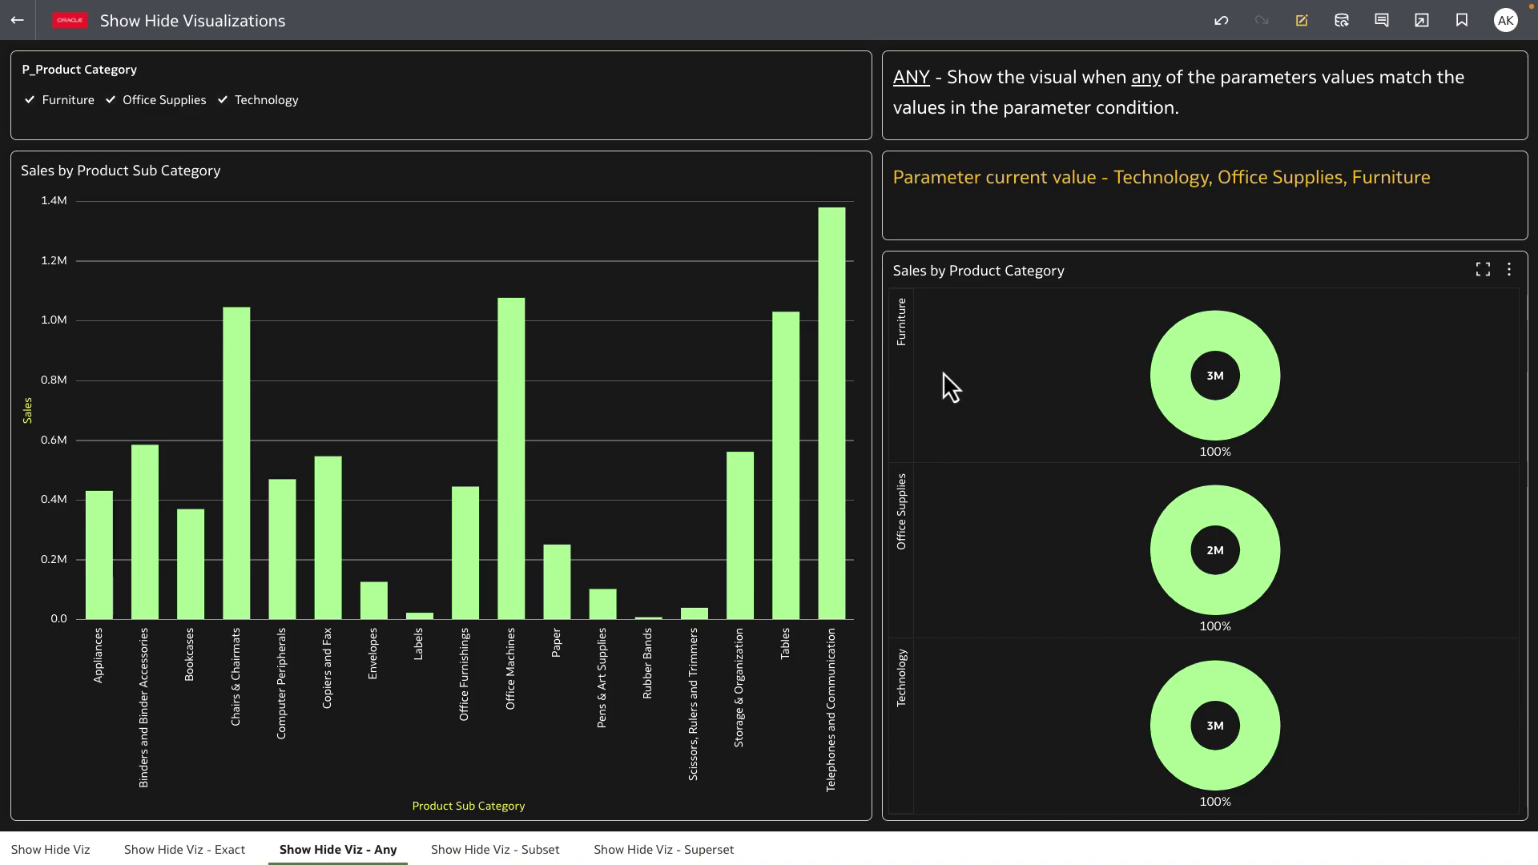
pyautogui.click(474, 850)
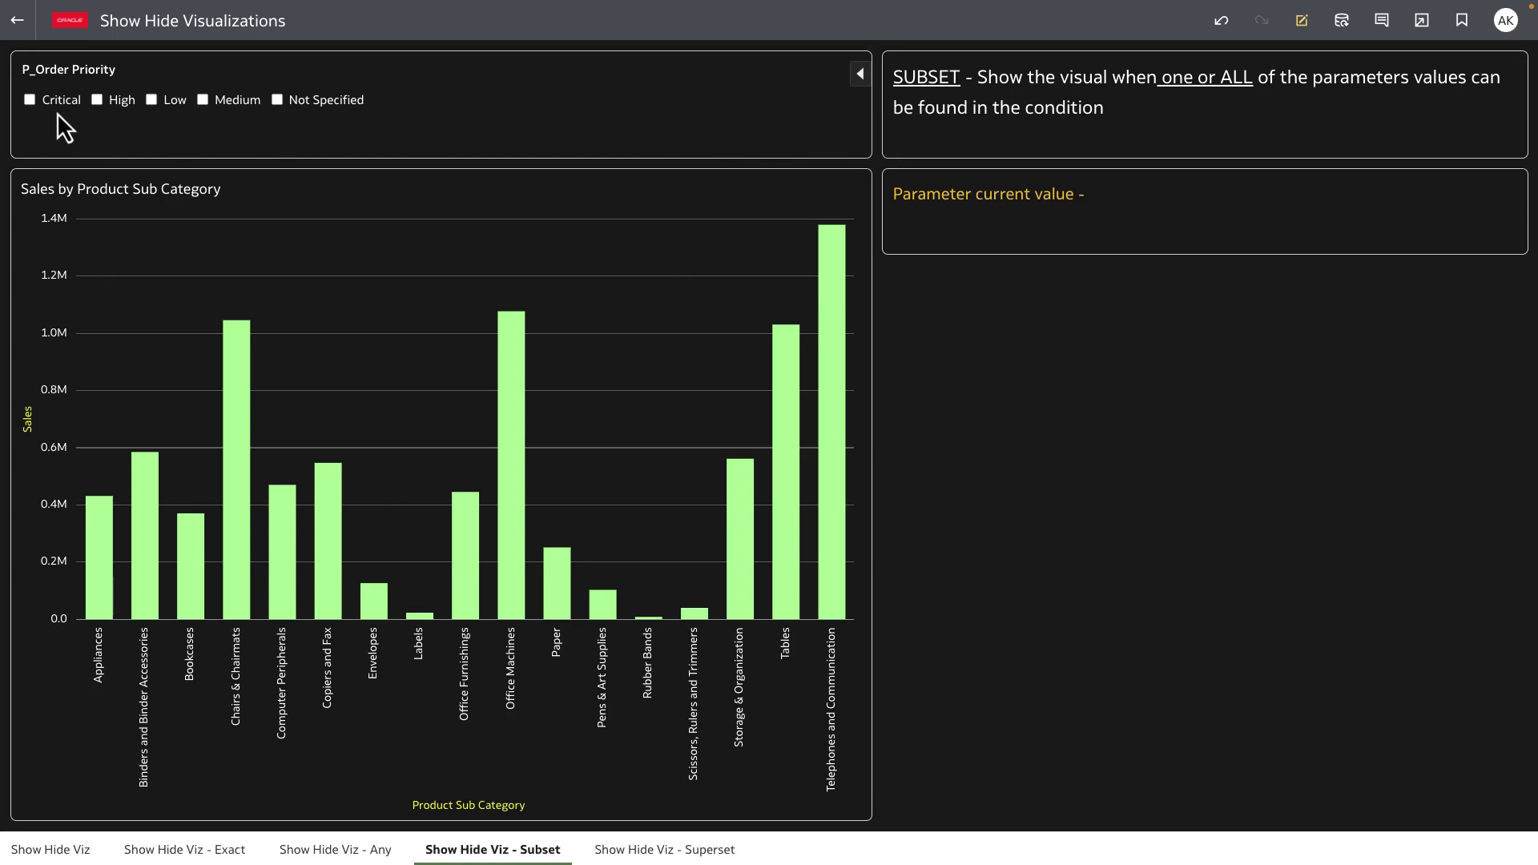
# Tick Low and Not Specified order priorities, then untick both again
pyautogui.click(176, 108)
pyautogui.click(278, 101)
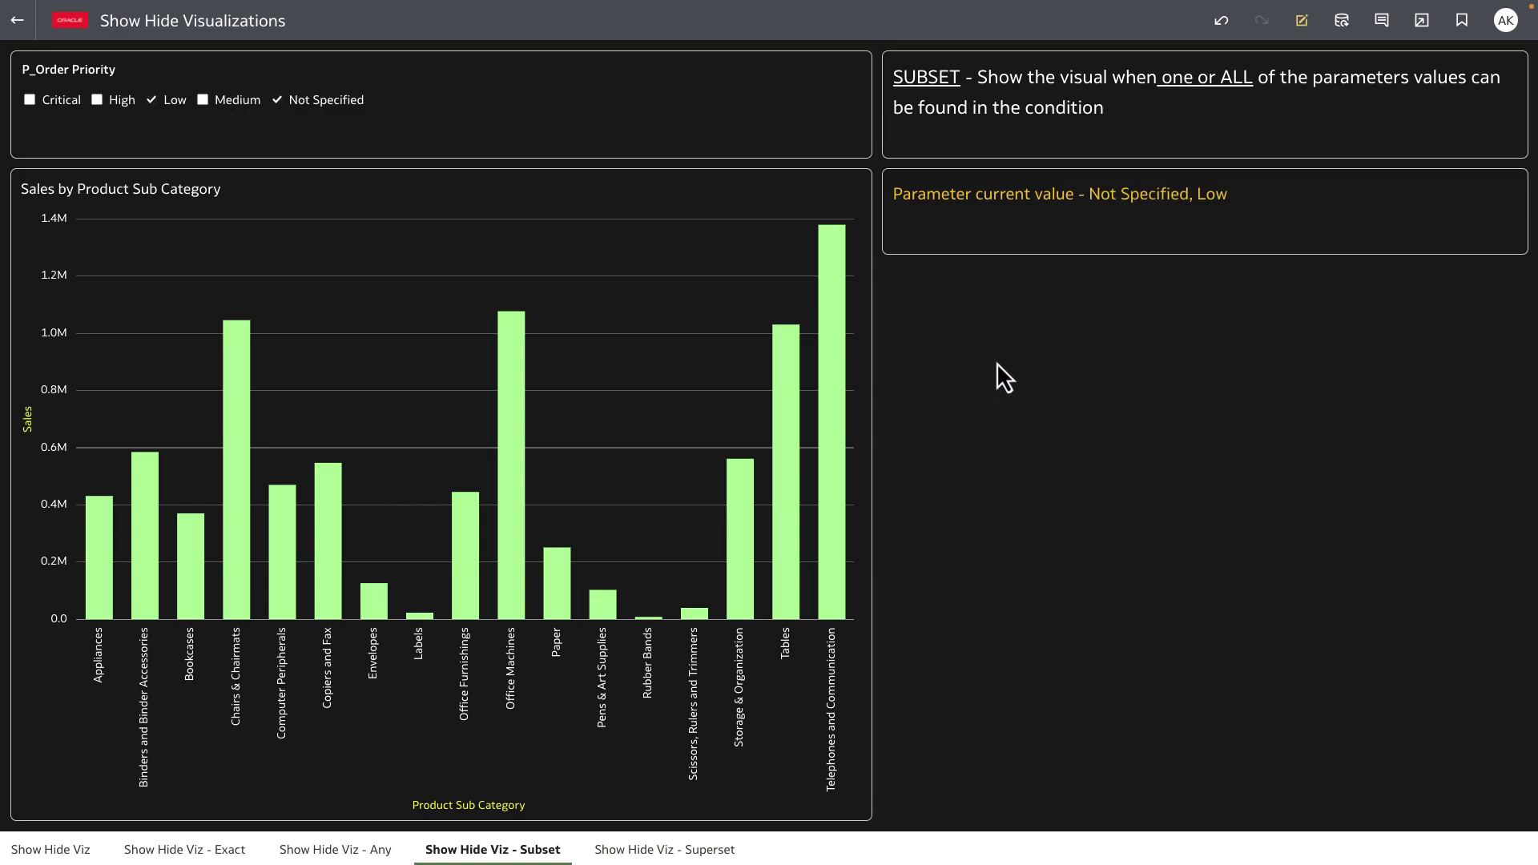
pyautogui.click(276, 103)
pyautogui.click(154, 103)
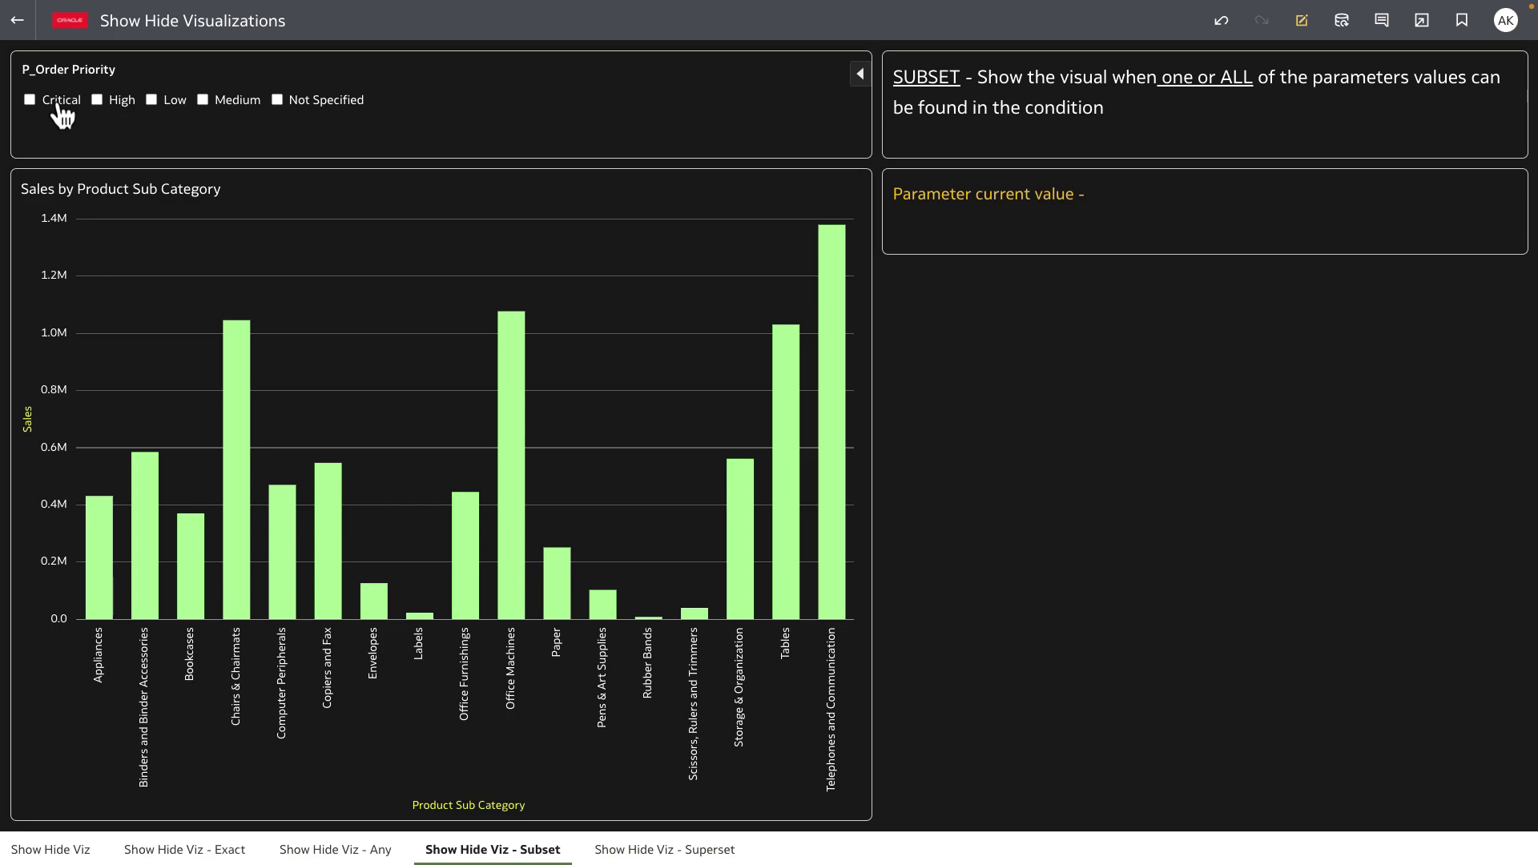
# Tick Critical, High and Medium, then go to the Superset canvas
pyautogui.click(60, 109)
pyautogui.click(136, 111)
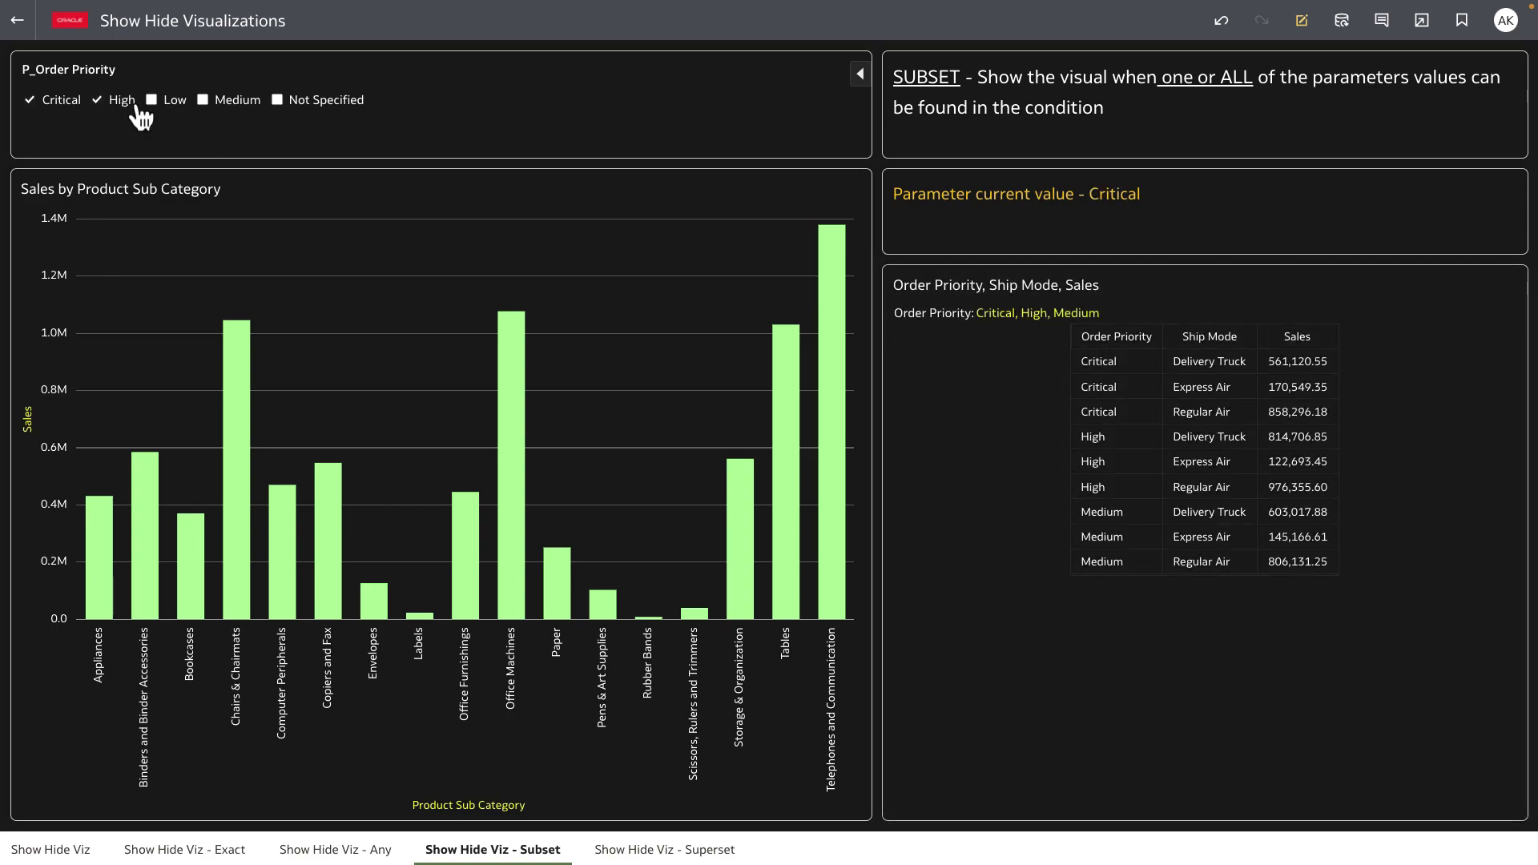
pyautogui.click(203, 100)
pyautogui.click(632, 851)
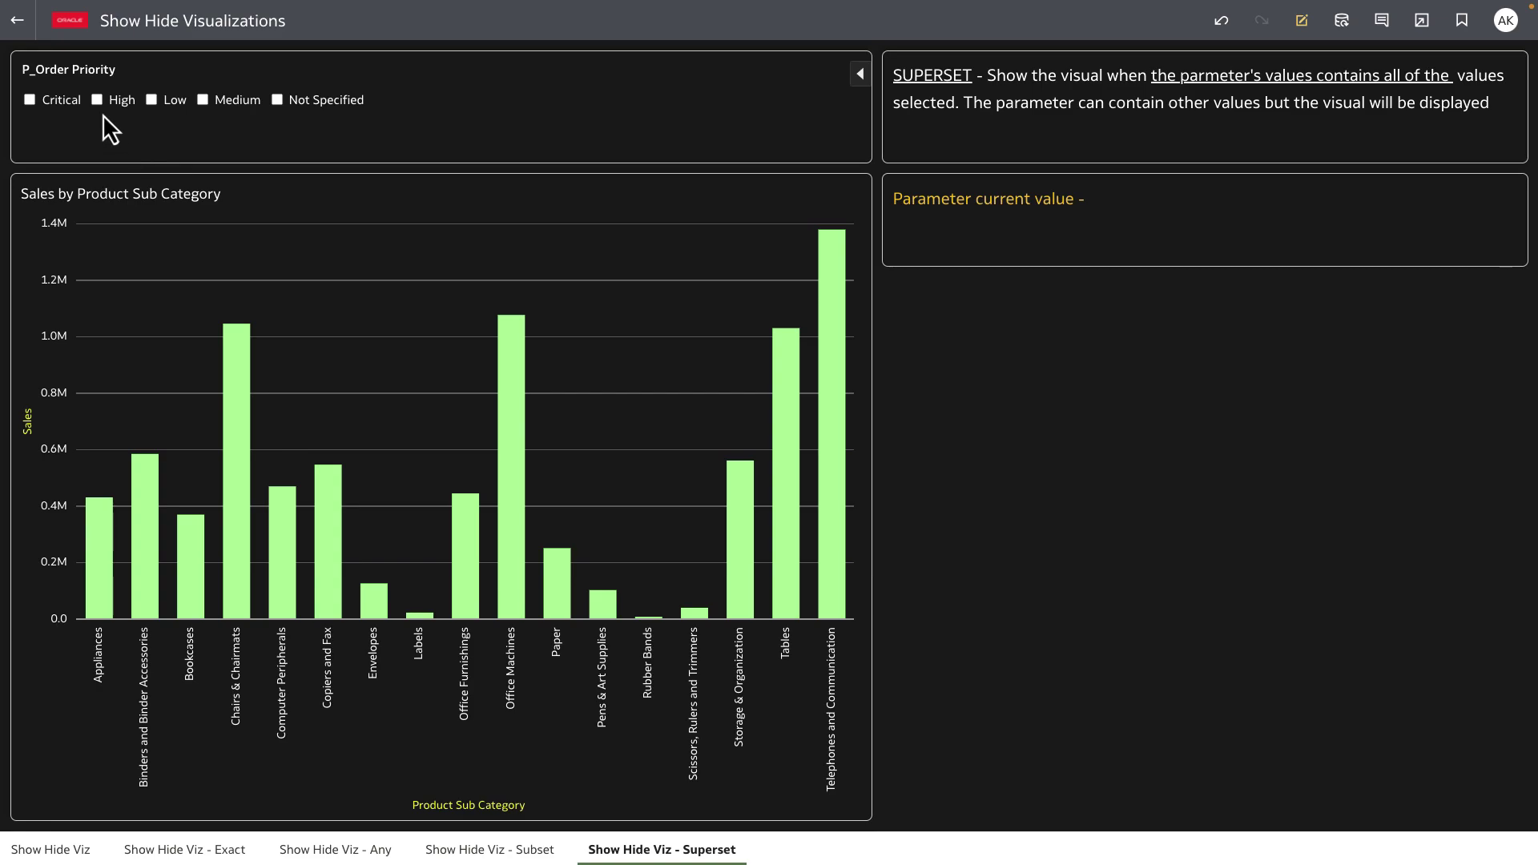
# Tick Critical, High and Medium in P_Order Priority to reveal the Order Priority, Ship Mode, Sales table
pyautogui.click(38, 100)
pyautogui.click(99, 106)
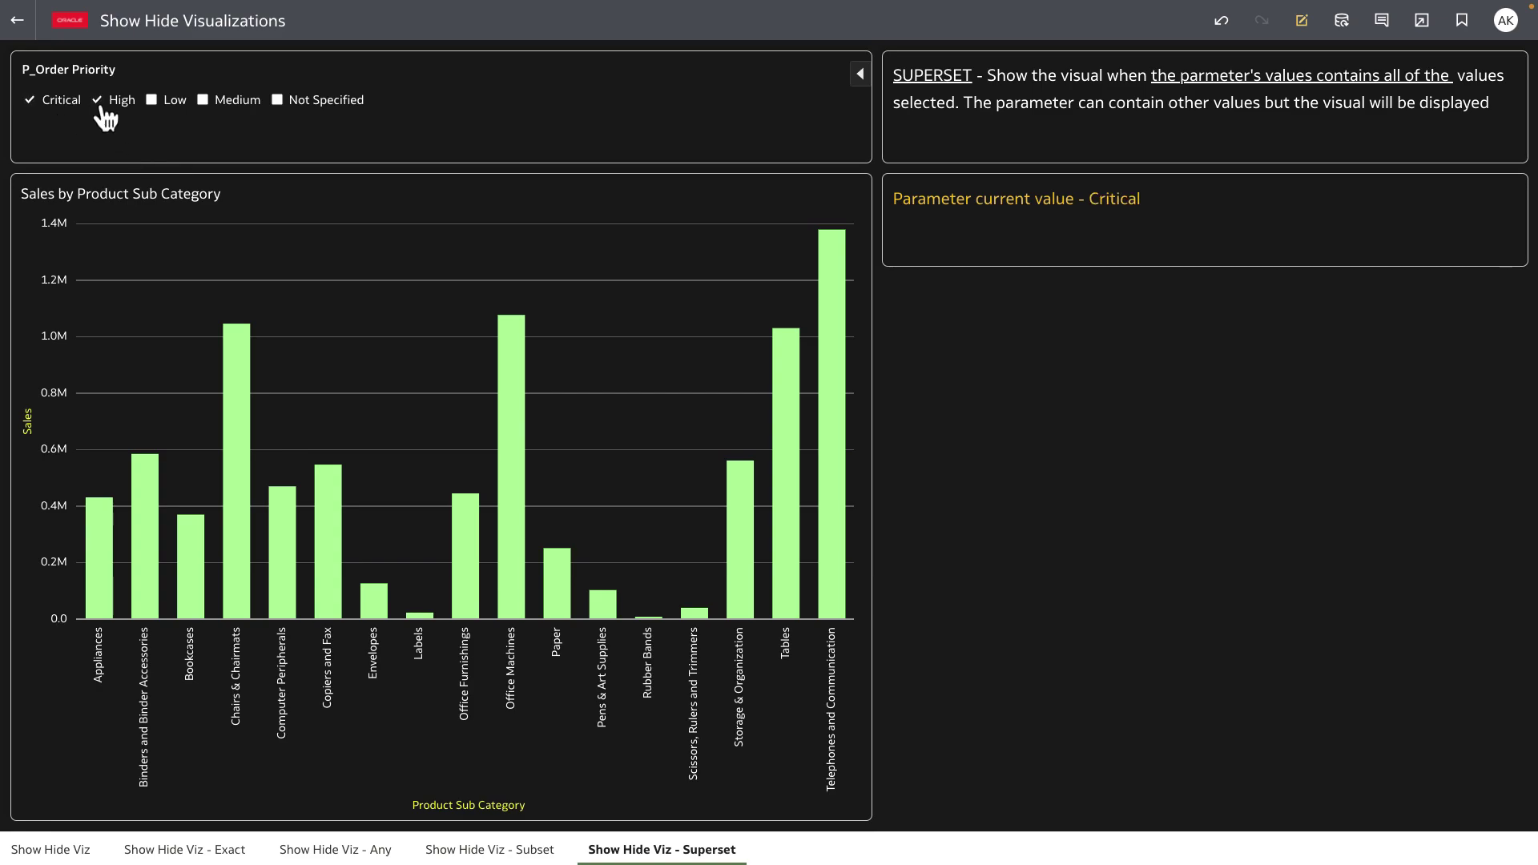
pyautogui.click(204, 107)
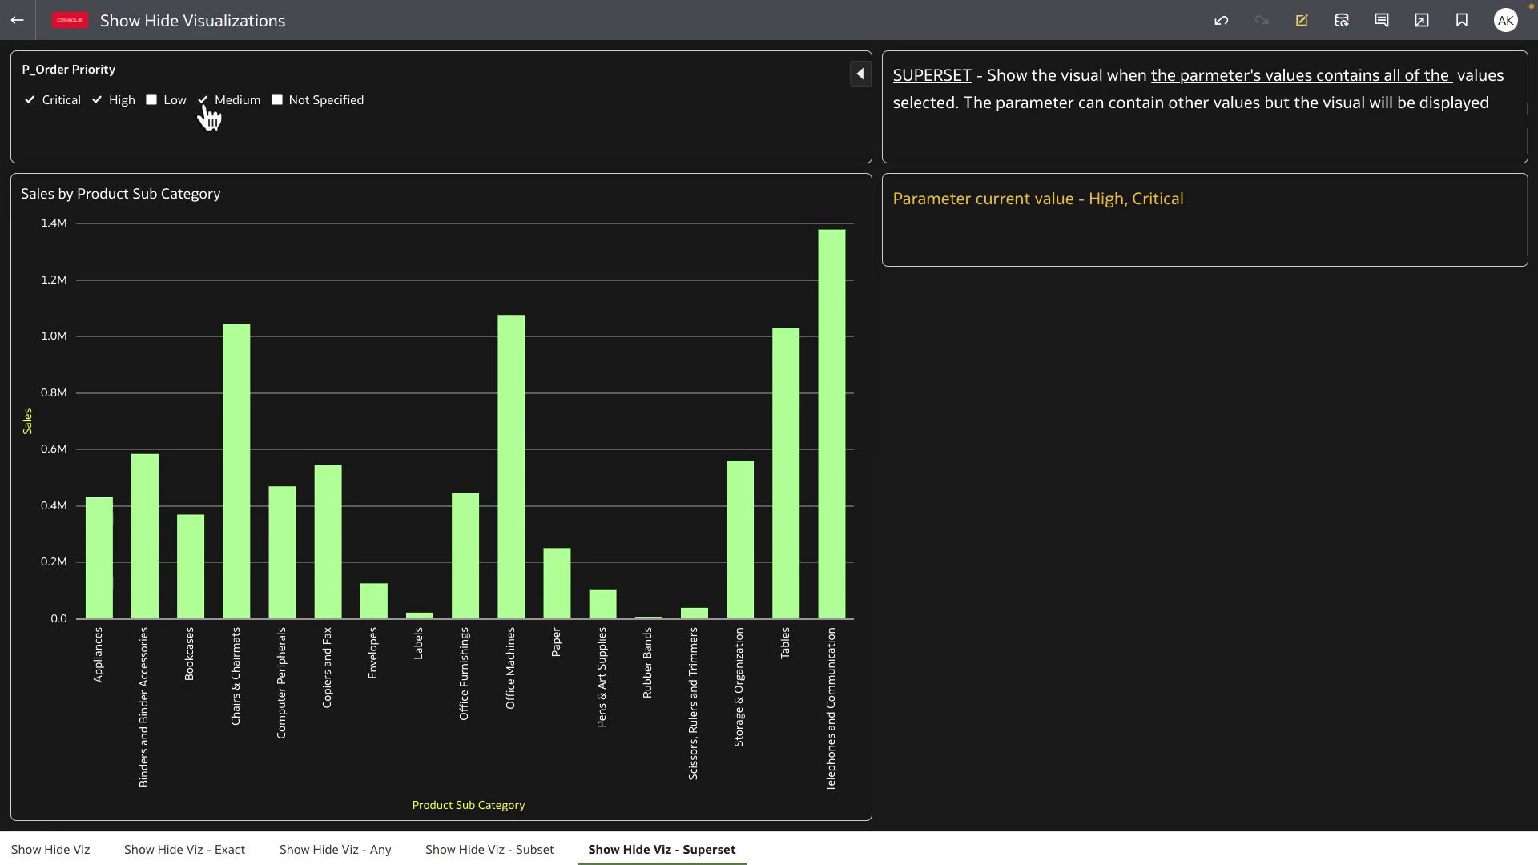